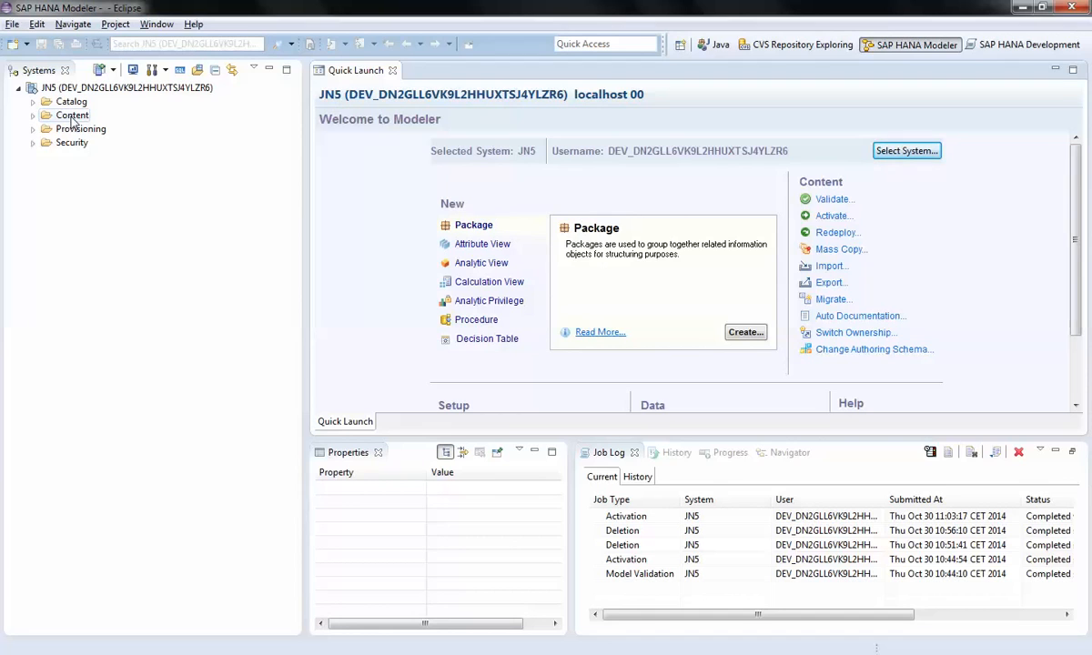
# Step: Expand the catalog down to the tables of the EPMSAMPLEDATA schema
pyautogui.click(33, 102)
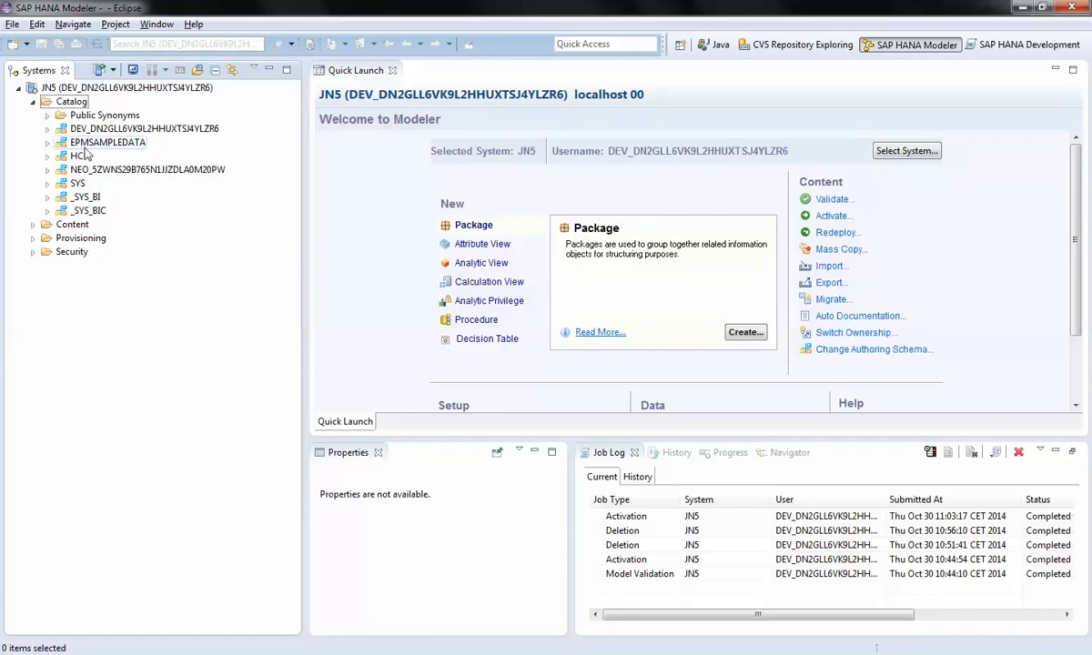
pyautogui.click(48, 144)
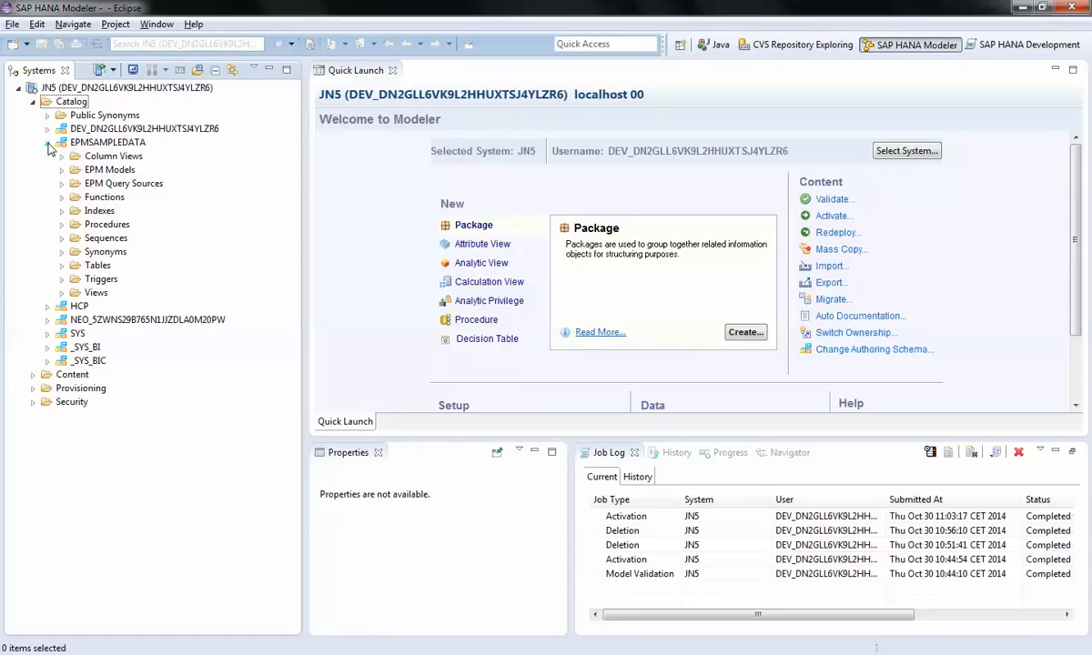
pyautogui.click(62, 266)
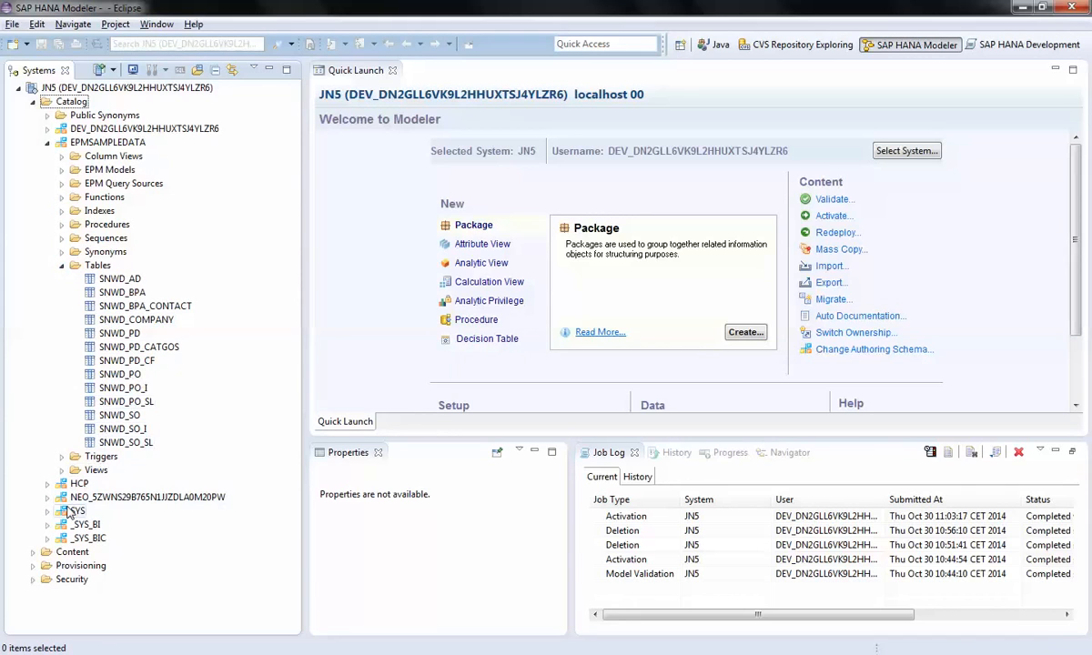
# Step: Start a new attribute view in the dev package under the trial content package
pyautogui.click(34, 552)
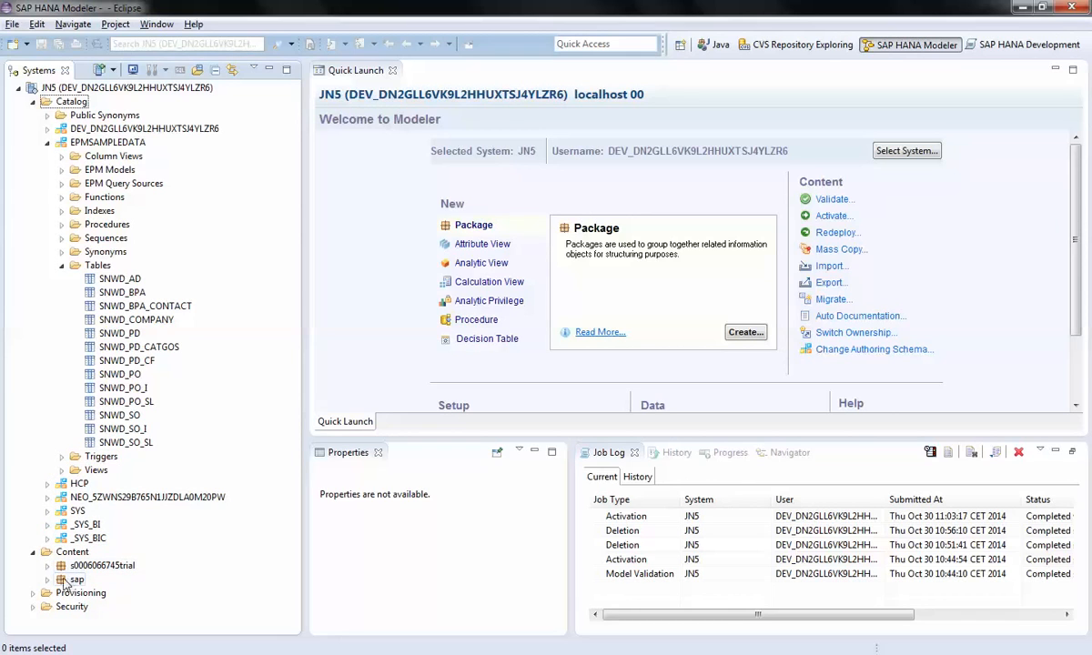
pyautogui.click(48, 566)
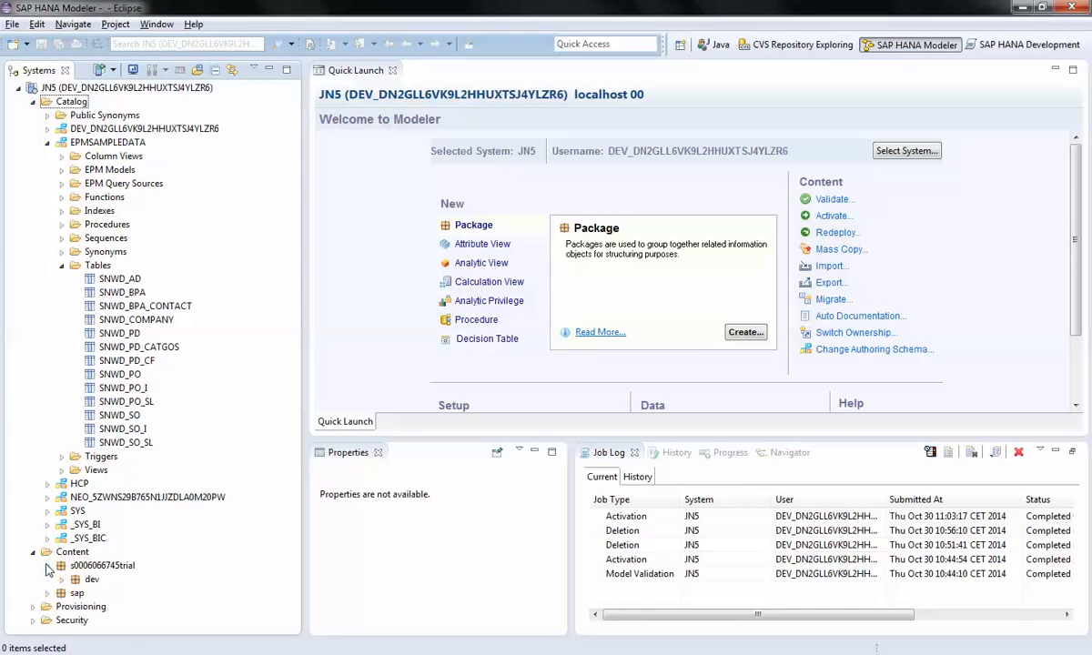
pyautogui.click(90, 583)
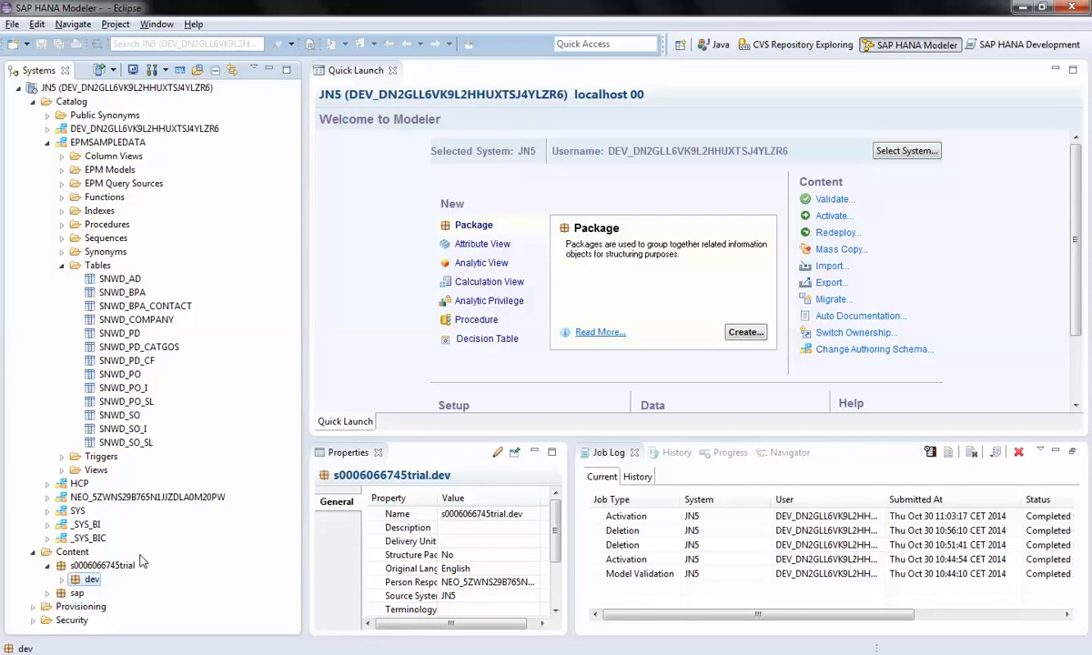
pyautogui.rightClick(91, 587)
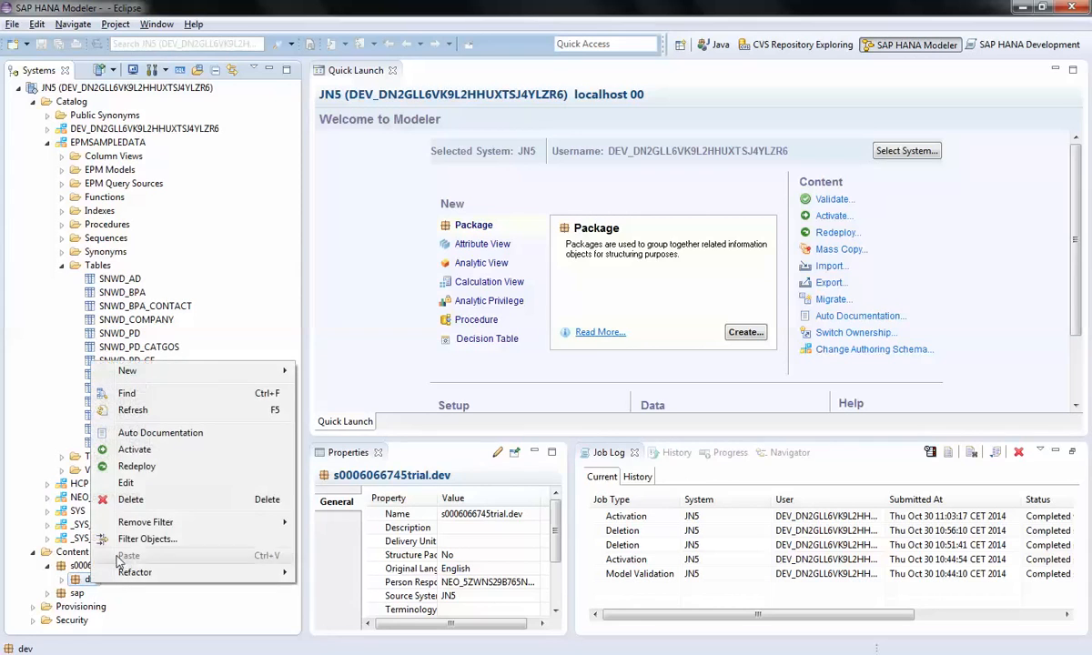
pyautogui.moveTo(202, 377)
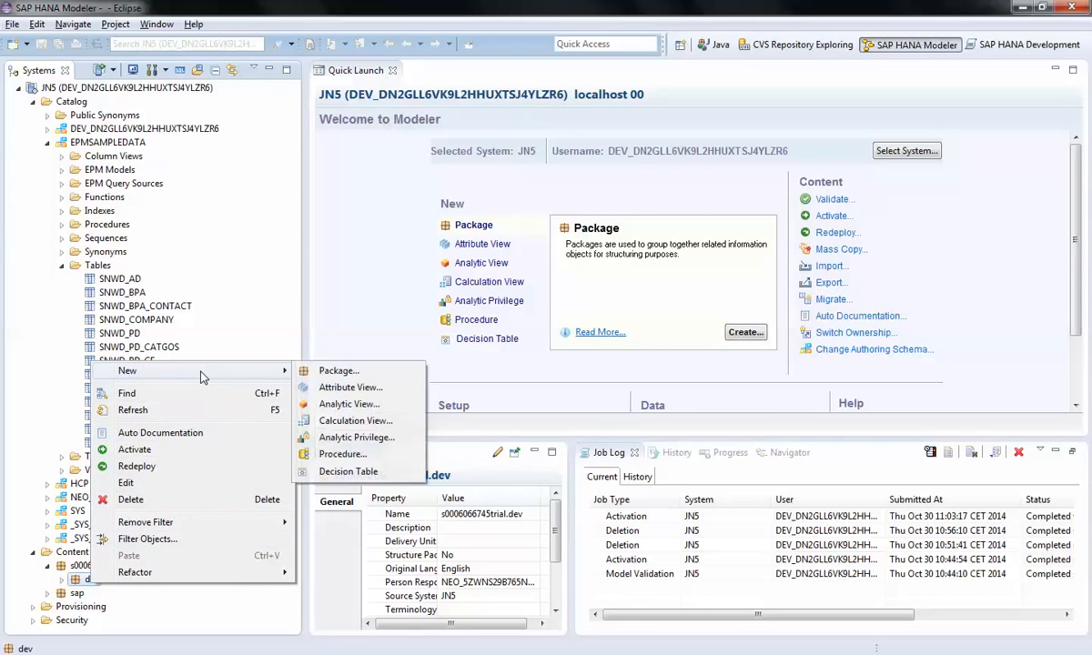
pyautogui.click(368, 393)
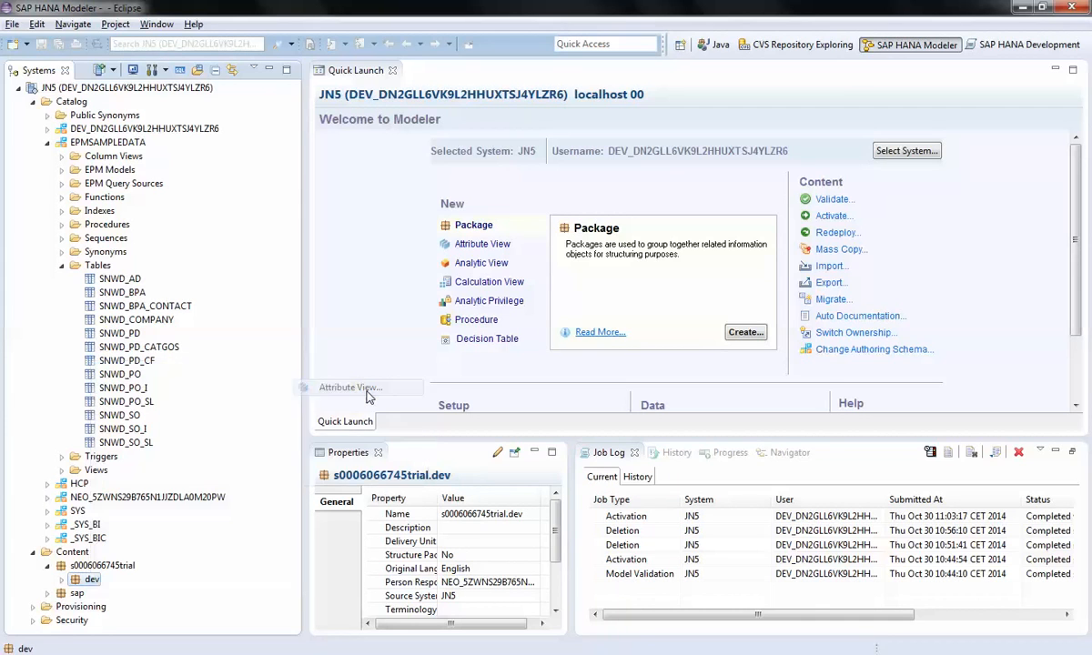
# Step: Name the new information view ZATT_BP and give it the same label
pyautogui.moveTo(320, 163); pyautogui.dragTo(453, 115)
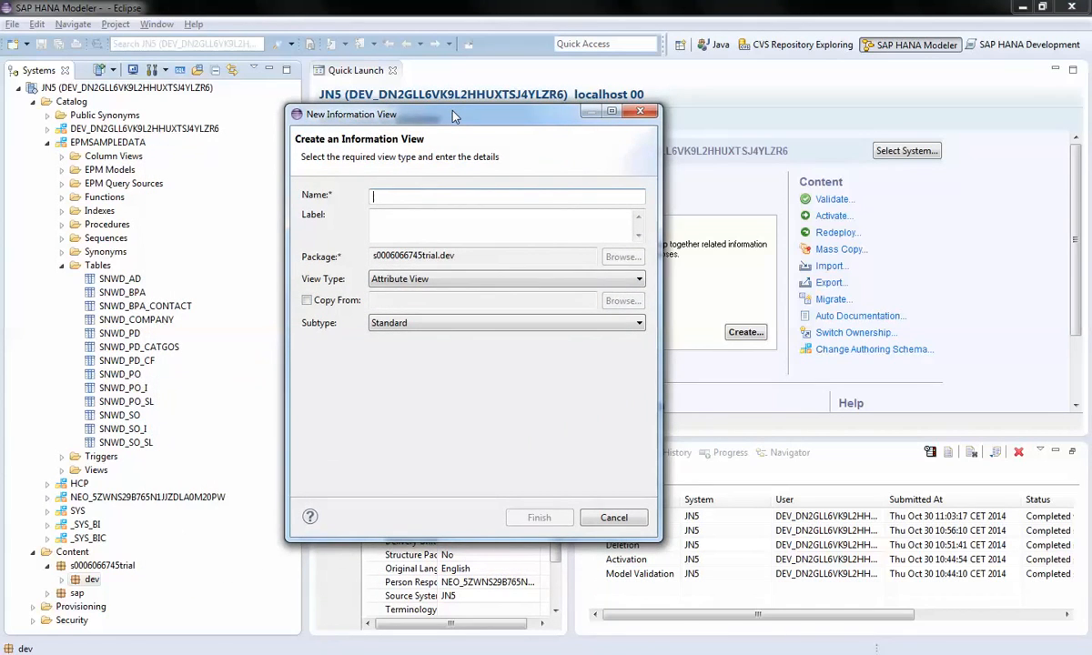
pyautogui.write('ZATT')
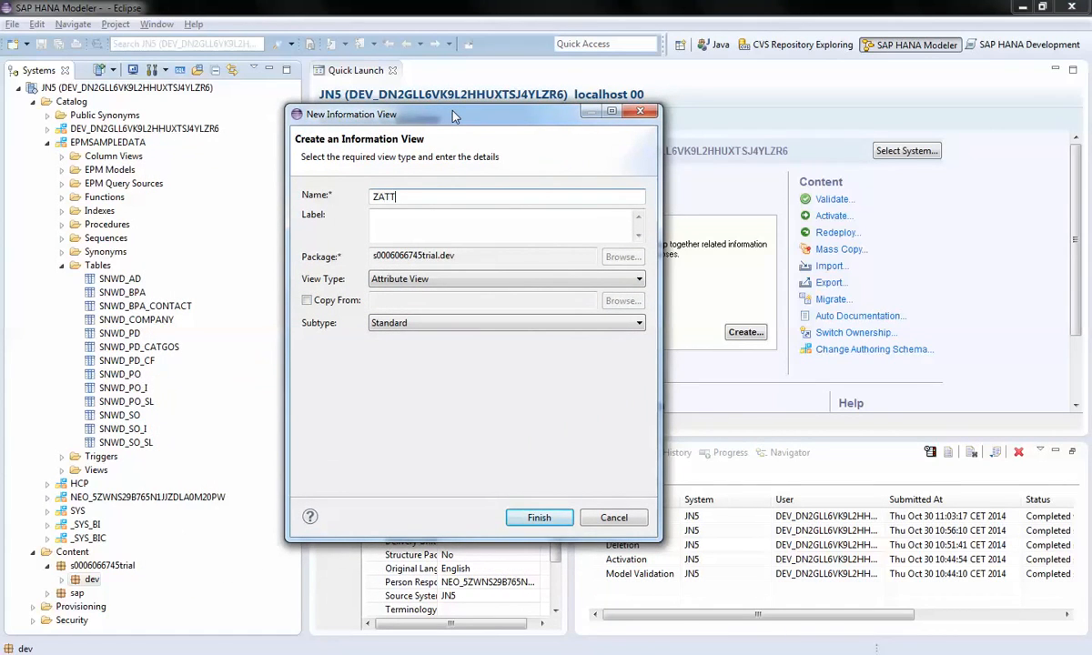
pyautogui.write('_BP')
pyautogui.click(492, 229)
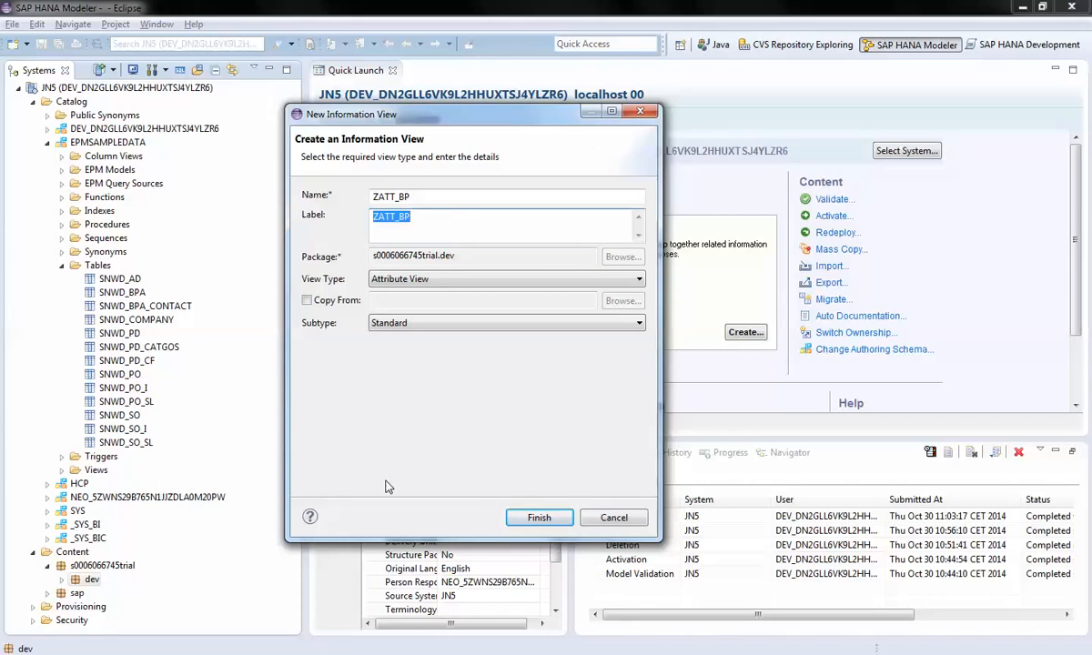
# Step: Review the available view types, the copy-from option and the subtypes for the new view
pyautogui.click(479, 288)
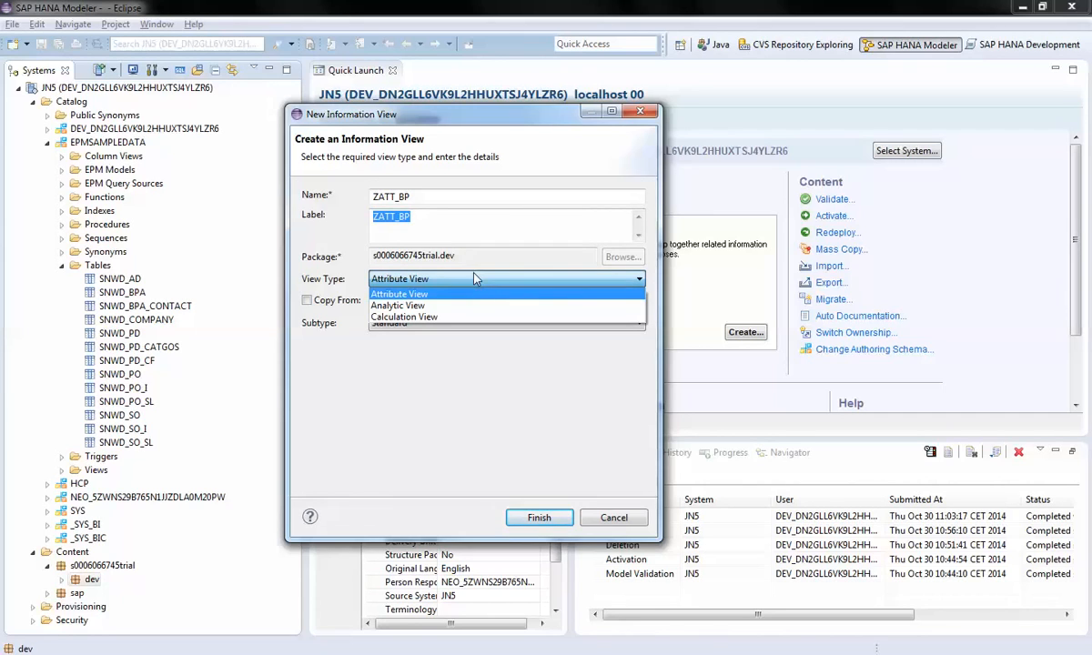
pyautogui.click(473, 278)
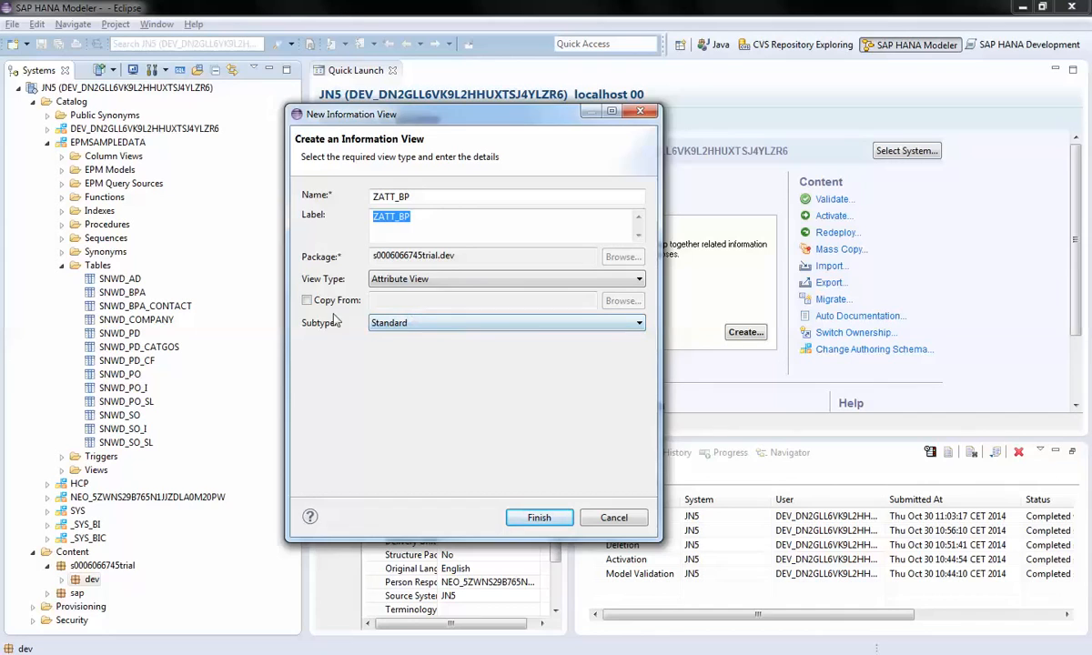
pyautogui.click(307, 302)
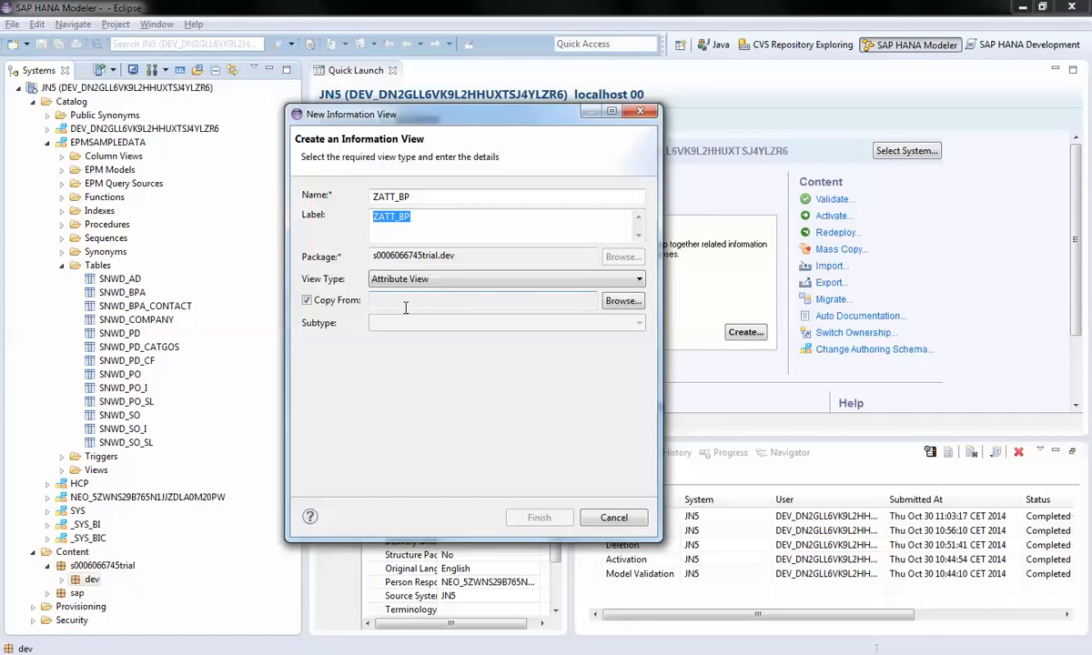
pyautogui.click(306, 302)
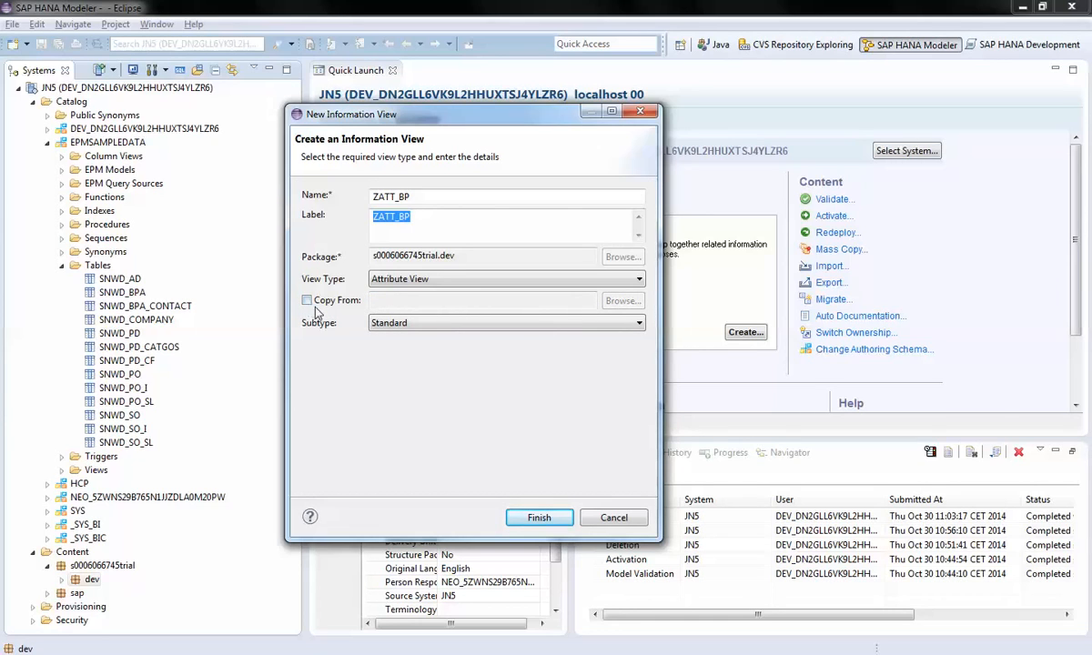
pyautogui.click(566, 324)
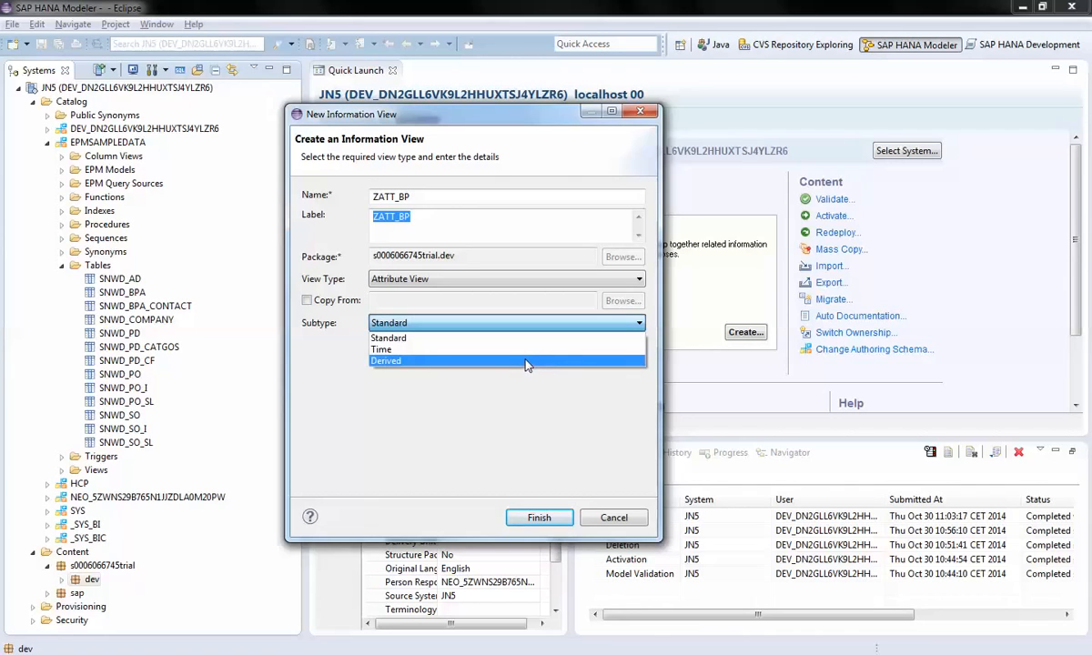
pyautogui.click(485, 331)
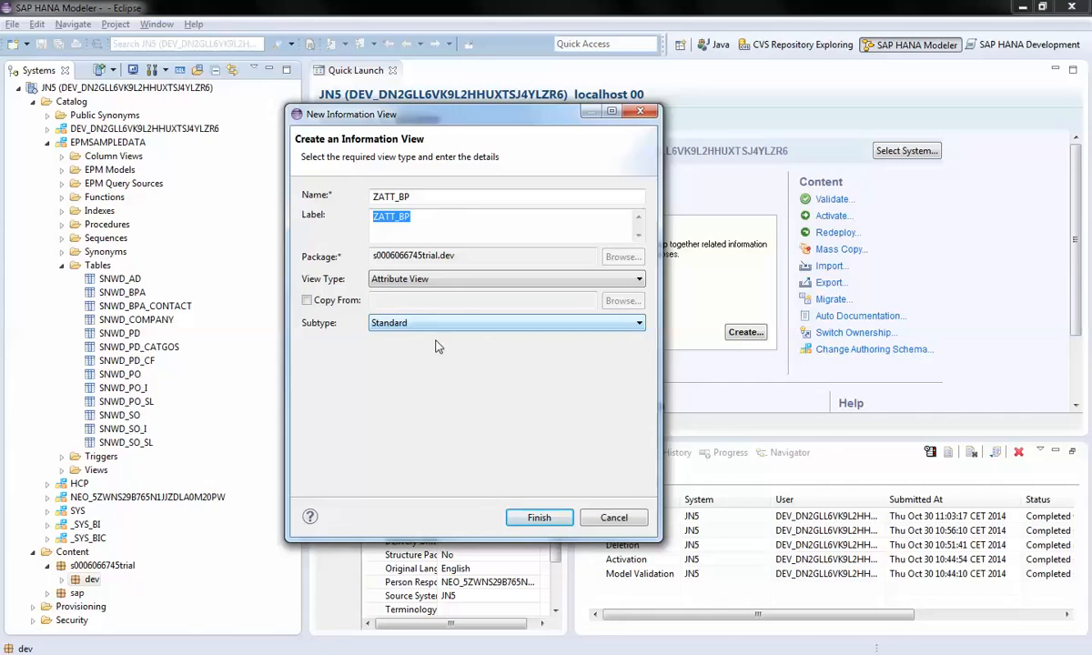
# Step: Create the attribute view as a Standard subtype and enlarge the editor and its scenario area
pyautogui.click(537, 519)
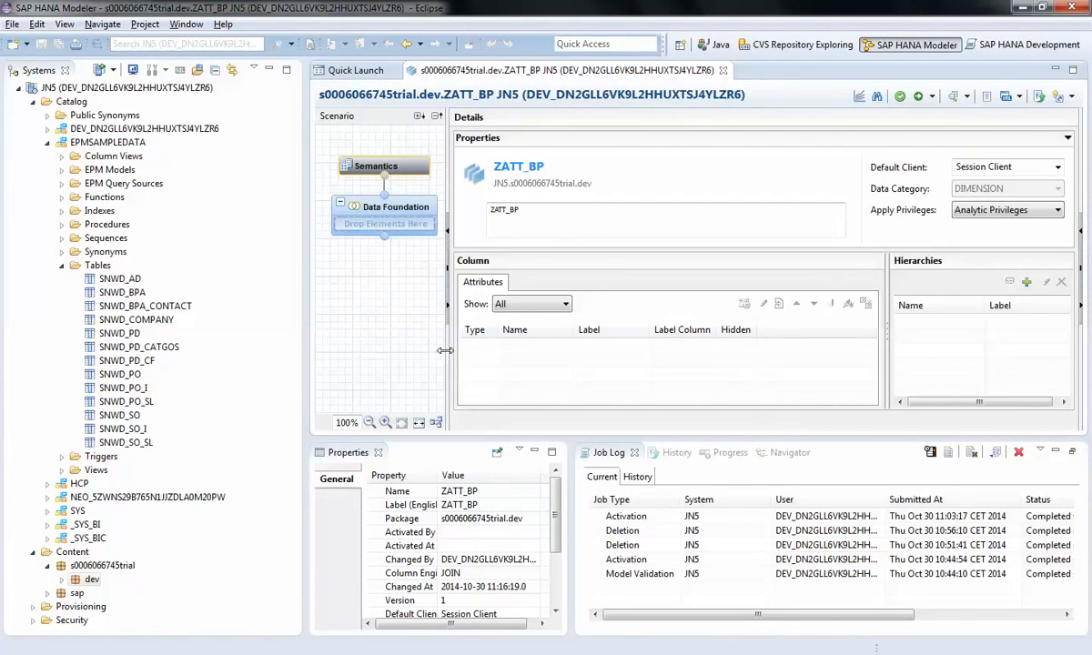
pyautogui.moveTo(455, 362); pyautogui.dragTo(508, 364)
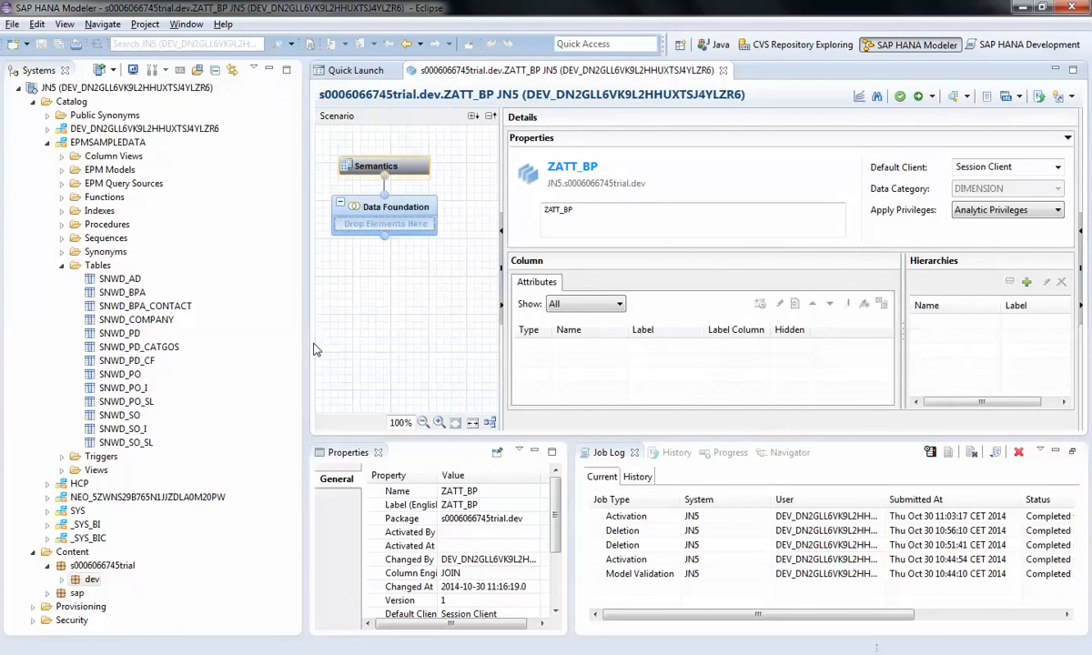
pyautogui.moveTo(304, 333); pyautogui.dragTo(237, 335)
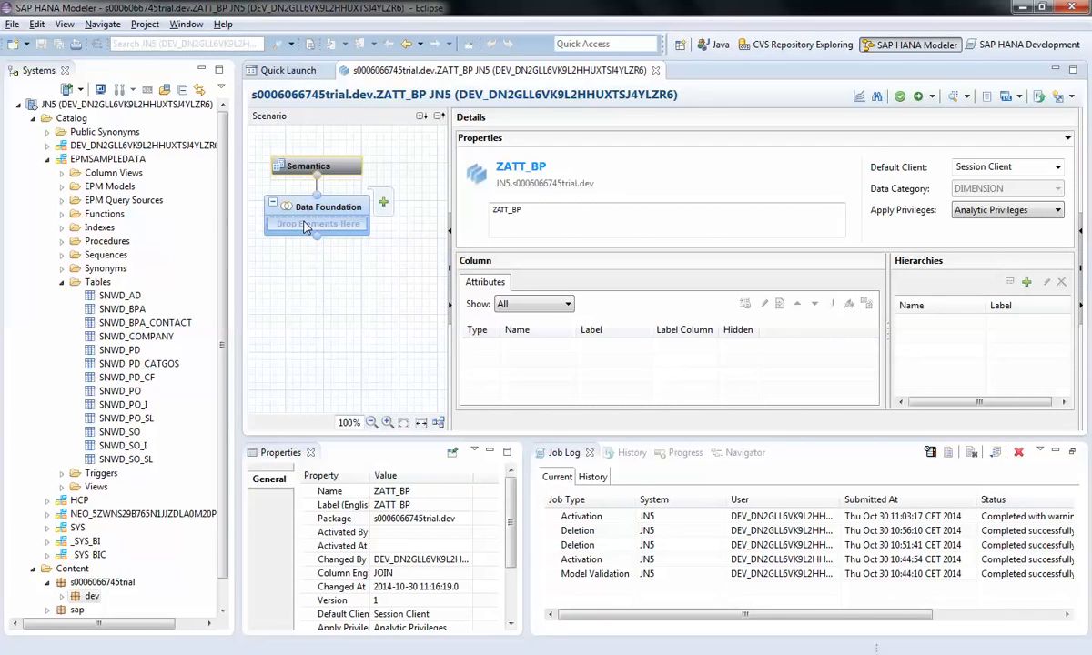
# Step: Add the SNWD_BPA table to the Data Foundation node of the view
pyautogui.click(384, 204)
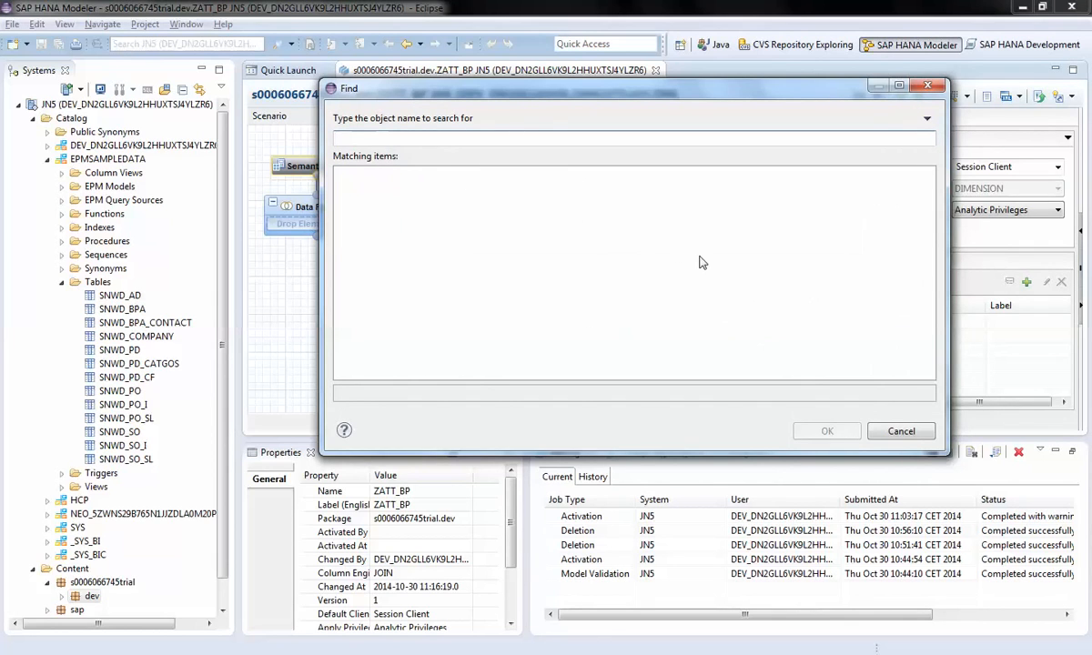
pyautogui.click(901, 433)
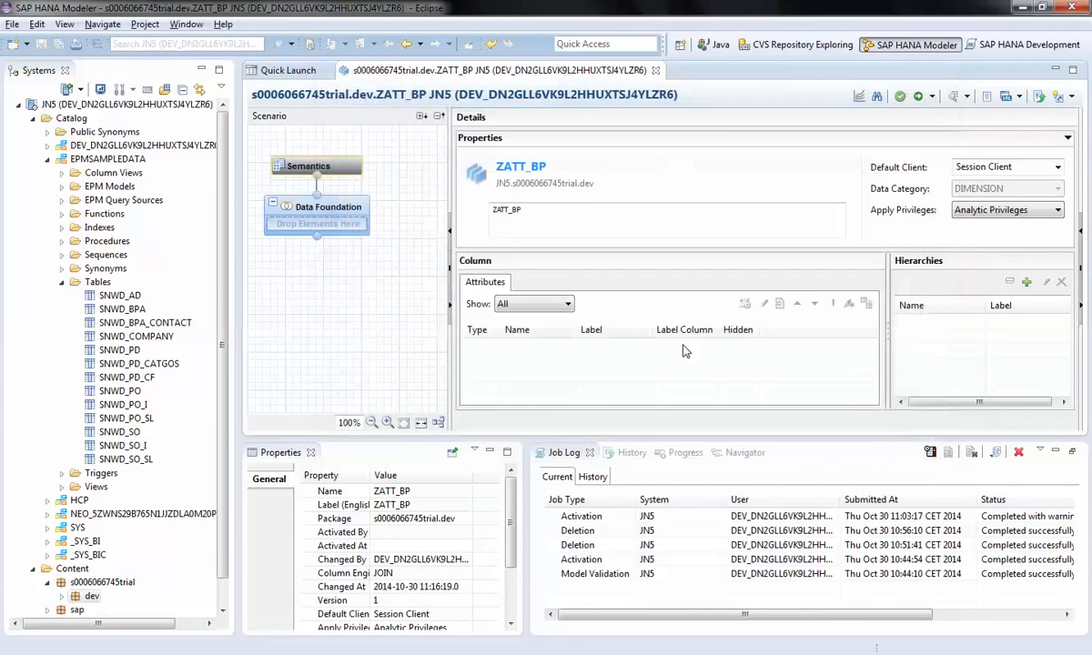
pyautogui.click(116, 310)
pyautogui.click(123, 351)
pyautogui.click(143, 406)
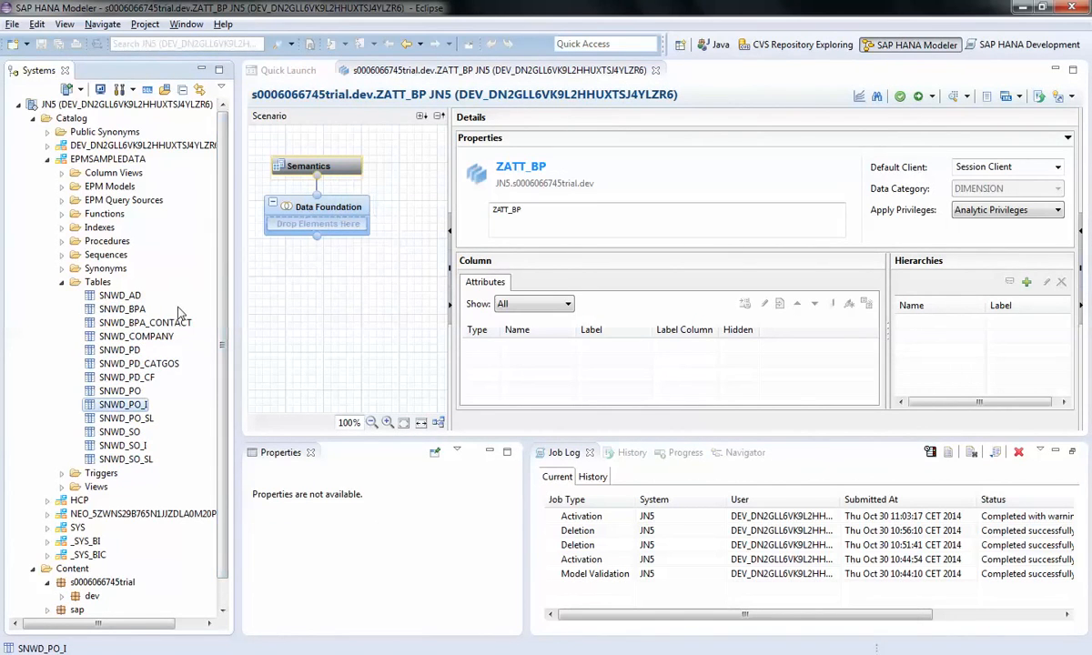
pyautogui.click(130, 311)
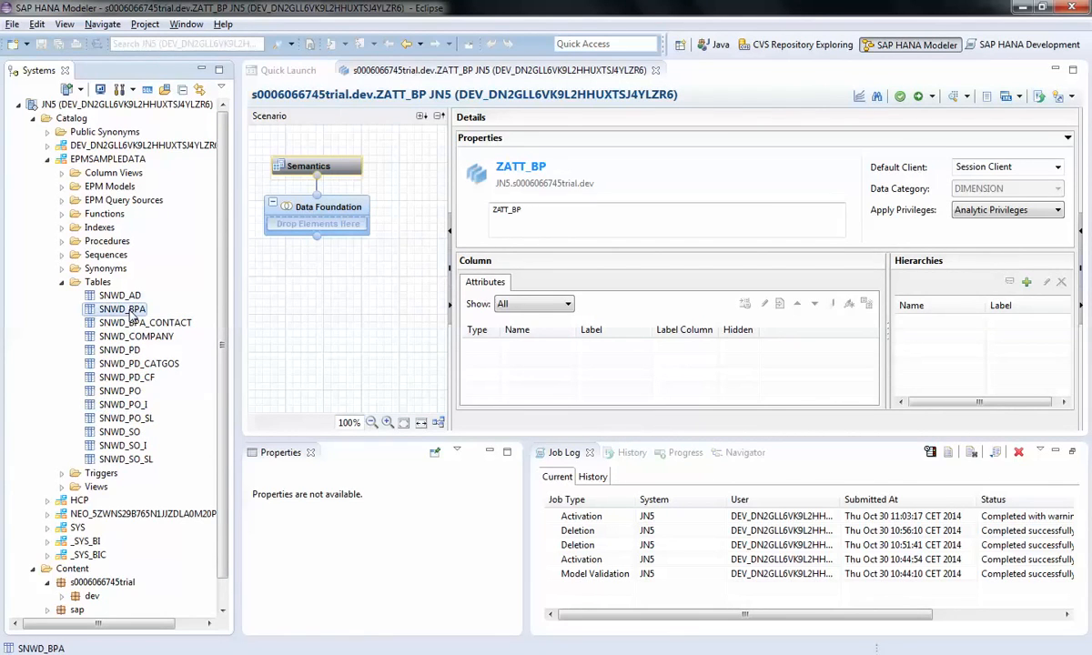
pyautogui.moveTo(130, 311); pyautogui.dragTo(335, 227)
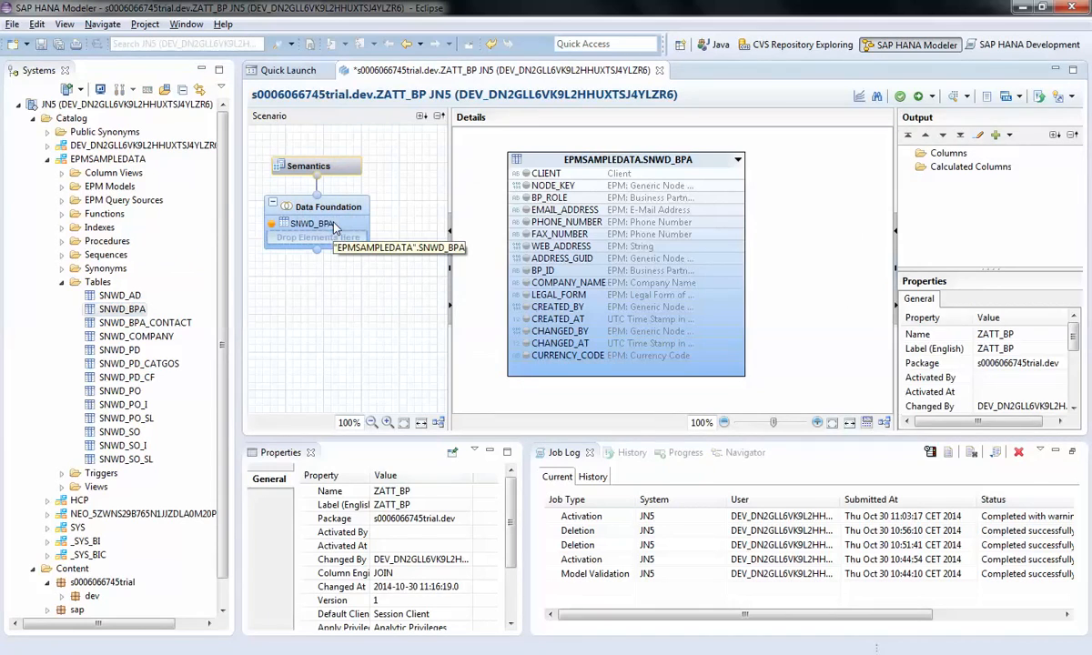
# Step: Inspect the properties of the NODE_KEY, EMAIL_ADDRESS and BP_ID columns in the SNWD_BPA table
pyautogui.click(543, 185)
pyautogui.click(544, 210)
pyautogui.click(548, 269)
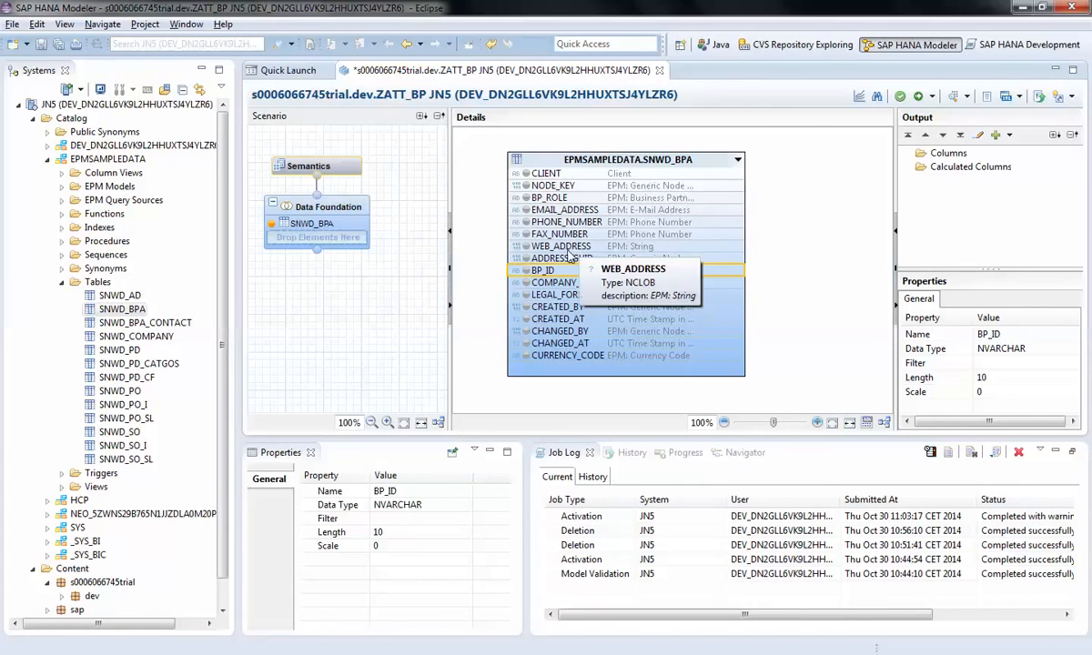
pyautogui.click(555, 210)
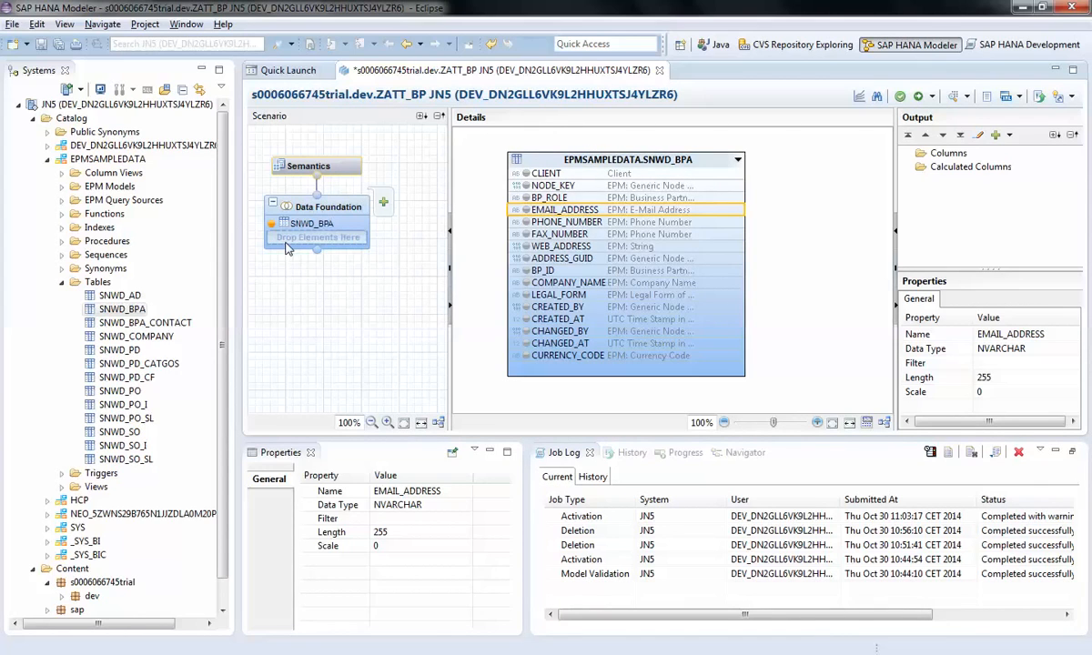
# Step: Add the SNWD_BPA_CONTACT table to the Data Foundation alongside SNWD_BPA
pyautogui.click(172, 325)
pyautogui.moveTo(171, 325); pyautogui.dragTo(344, 224)
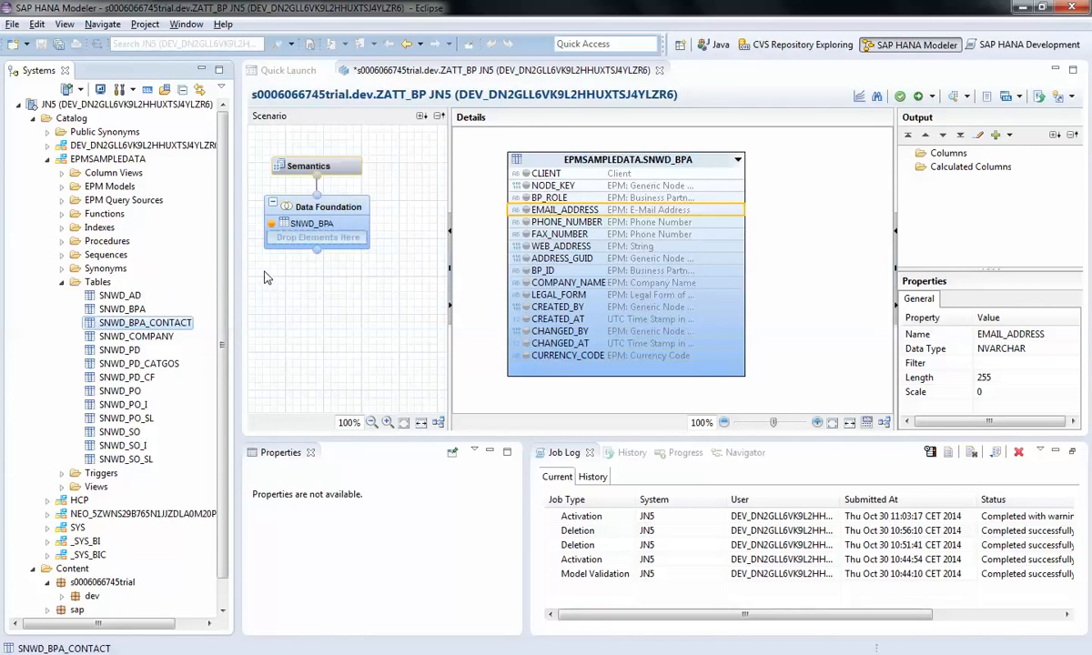
pyautogui.moveTo(148, 312); pyautogui.dragTo(335, 241)
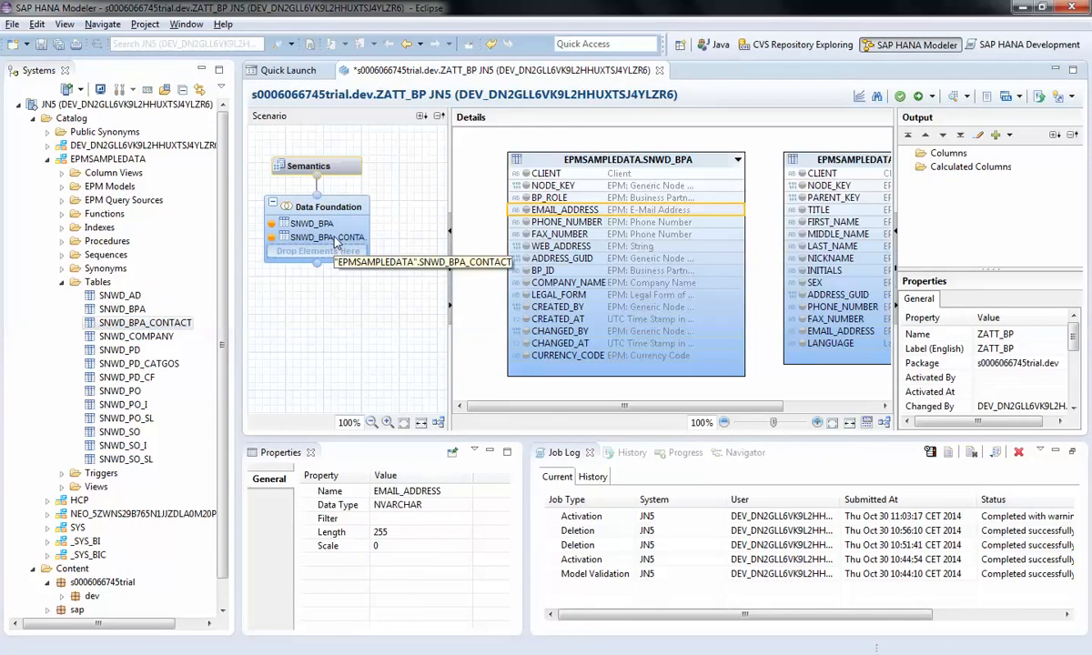
# Step: Add the NODE_KEY column of the SNWD_BPA_CONTACT table to the view's output
pyautogui.moveTo(563, 408); pyautogui.dragTo(611, 404)
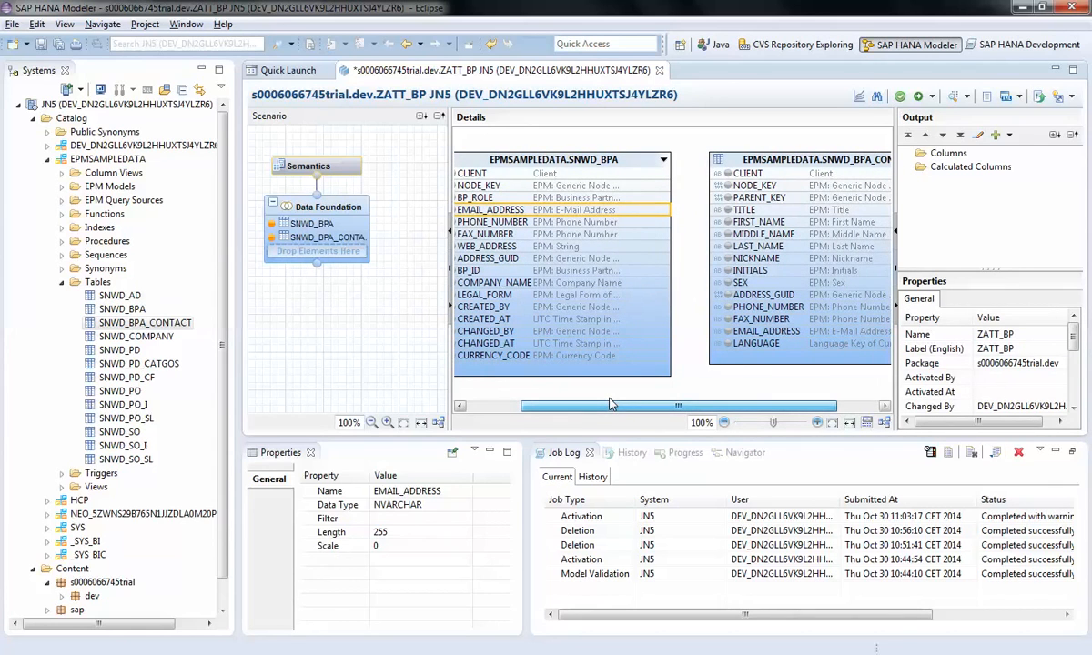
pyautogui.moveTo(611, 404)
pyautogui.mouseDown()
pyautogui.moveTo(639, 403)
pyautogui.moveTo(598, 412)
pyautogui.mouseUp()
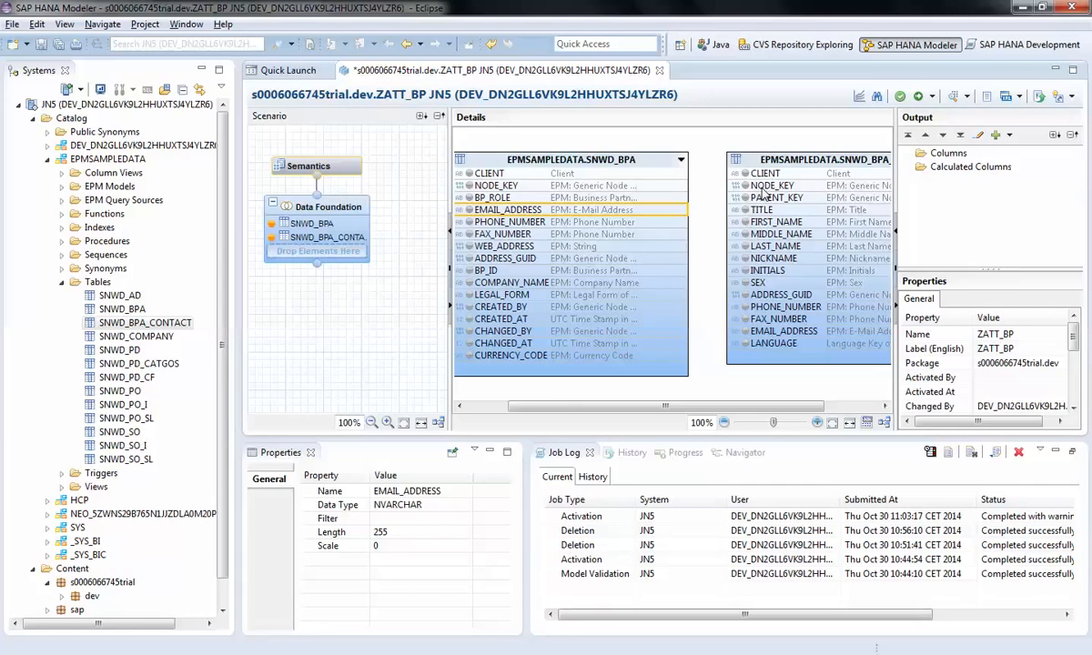
pyautogui.click(764, 191)
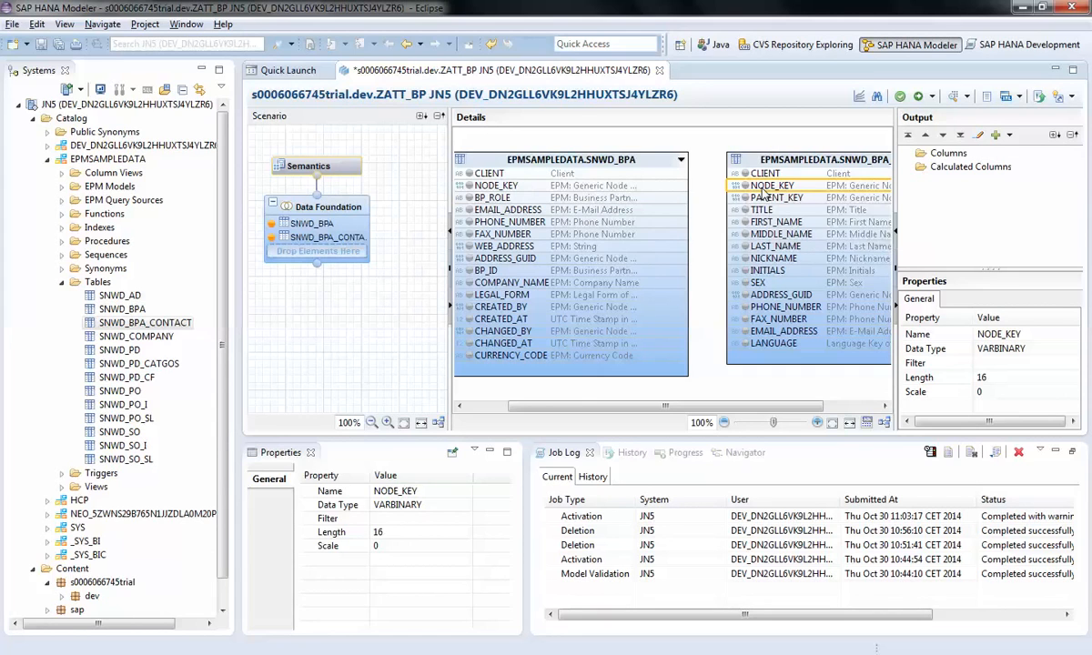
pyautogui.rightClick(767, 191)
pyautogui.click(819, 198)
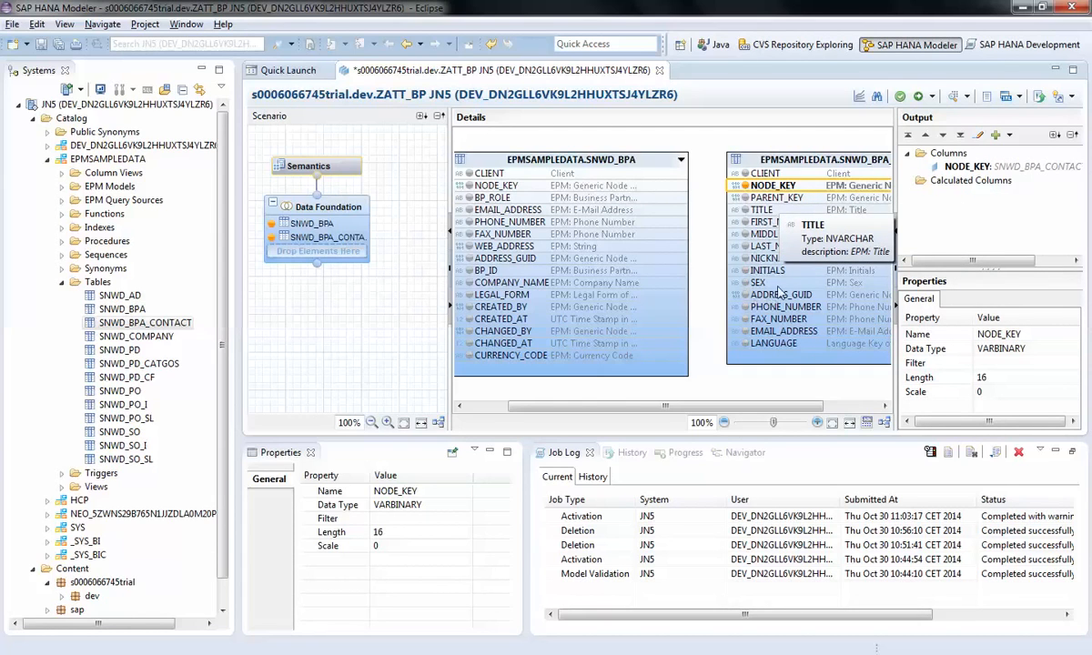
# Step: Add the FIRST_NAME and PHONE_NUMBER columns of SNWD_BPA_CONTACT to the output
pyautogui.click(769, 223)
pyautogui.rightClick(769, 228)
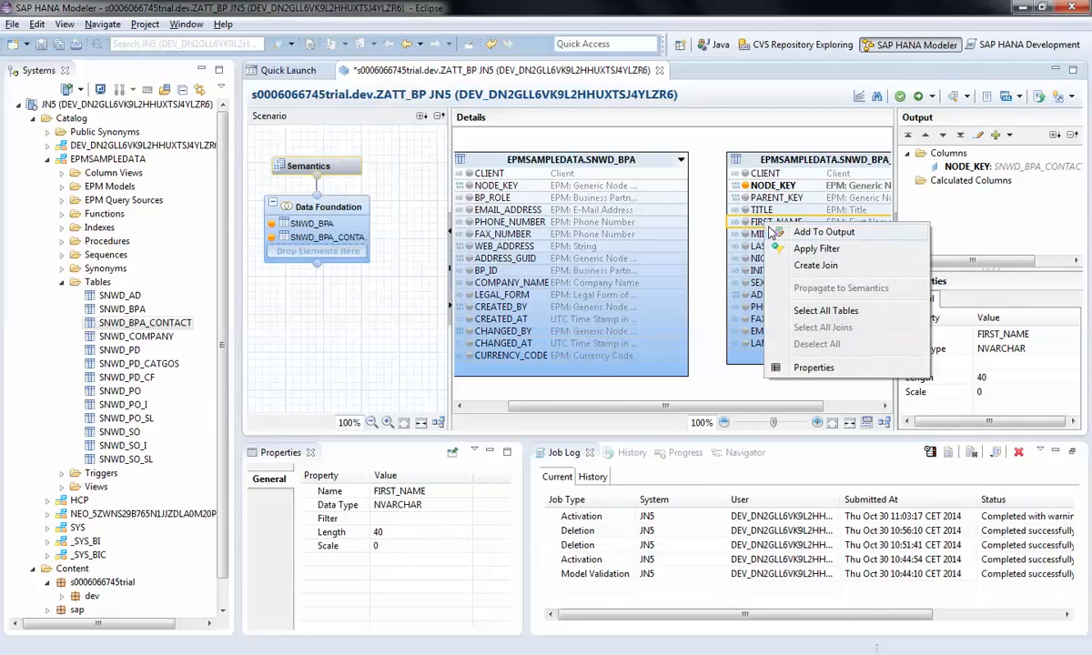
pyautogui.click(775, 233)
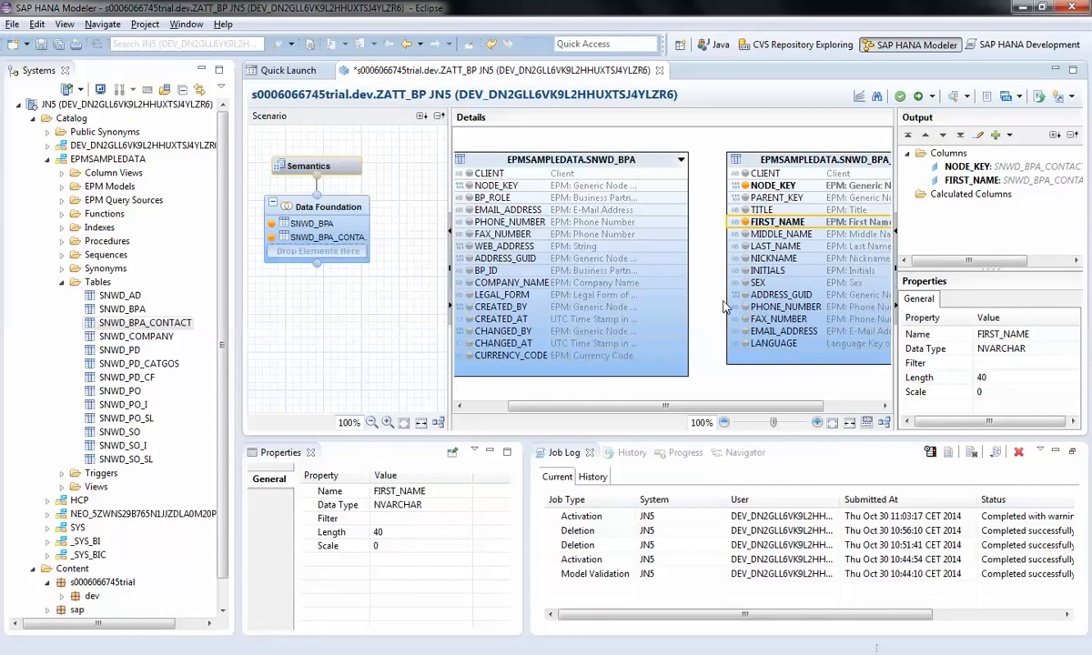
pyautogui.click(785, 309)
pyautogui.rightClick(788, 313)
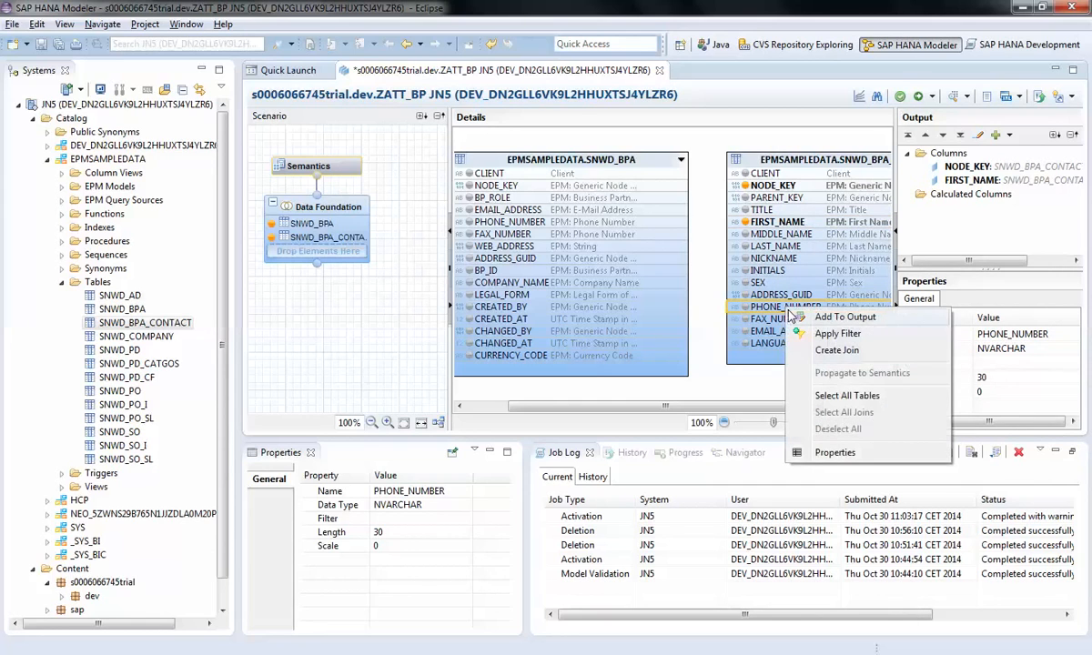
pyautogui.click(829, 317)
# Step: Add the COMPANY_NAME column of the SNWD_BPA table to the output
pyautogui.click(481, 408)
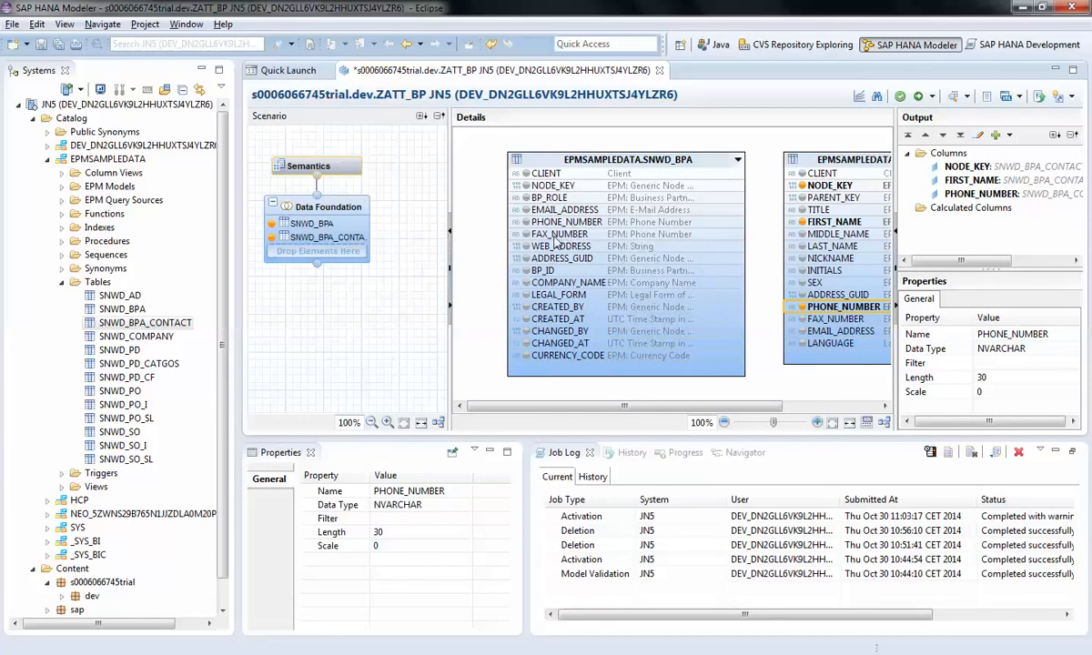
pyautogui.click(551, 283)
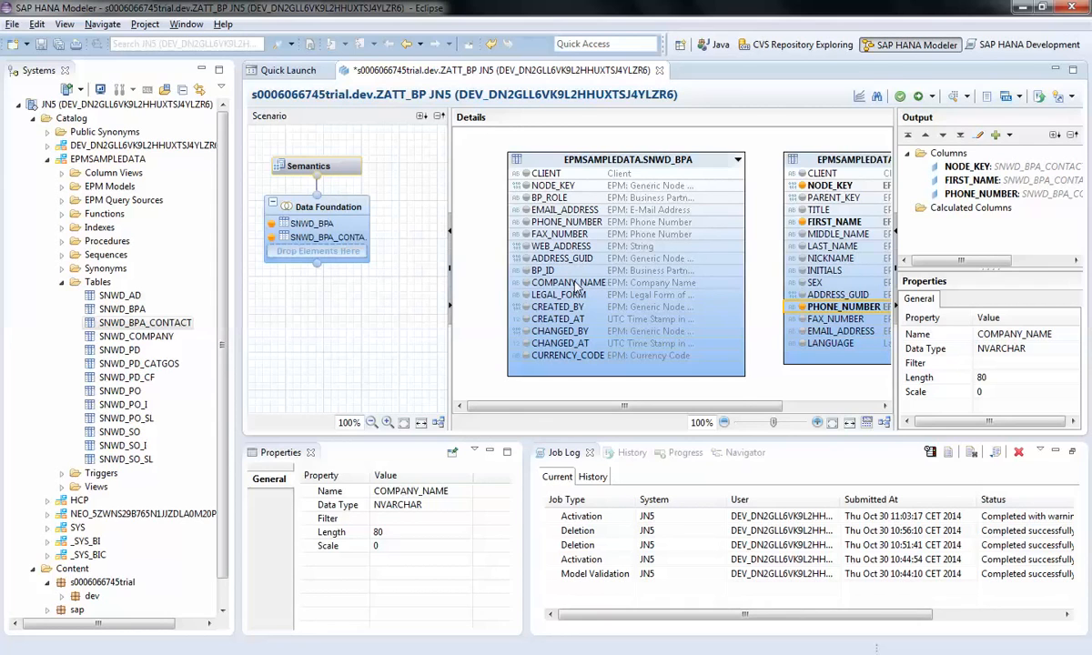
pyautogui.rightClick(576, 284)
pyautogui.click(603, 290)
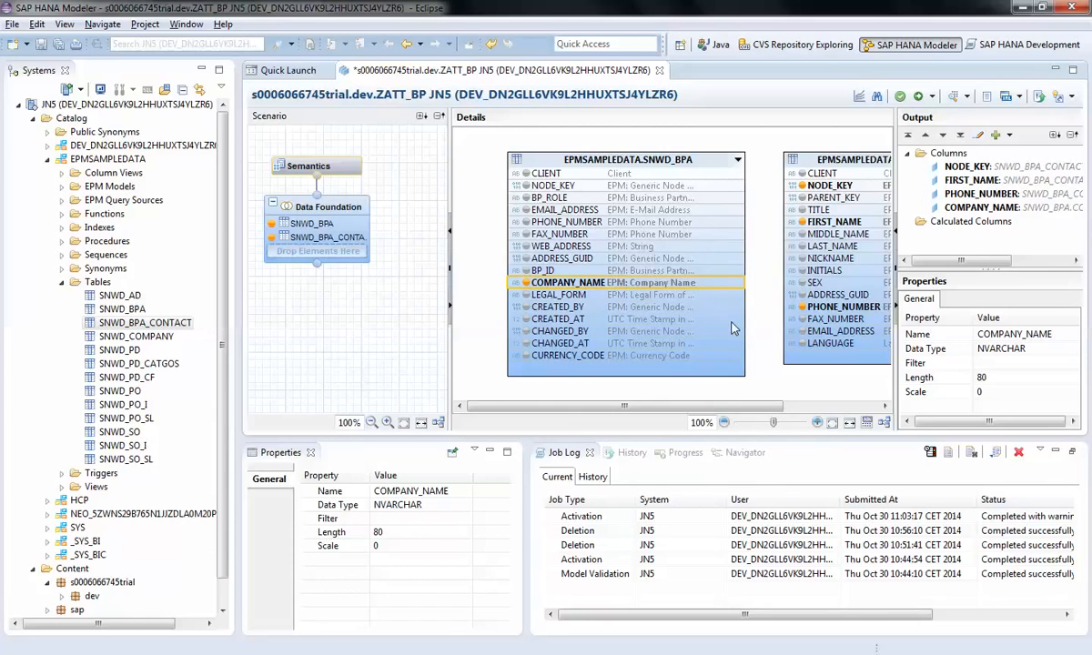
# Step: Join SNWD_BPA to SNWD_BPA_CONTACT by linking their NODE_KEY columns
pyautogui.moveTo(729, 410); pyautogui.dragTo(766, 413)
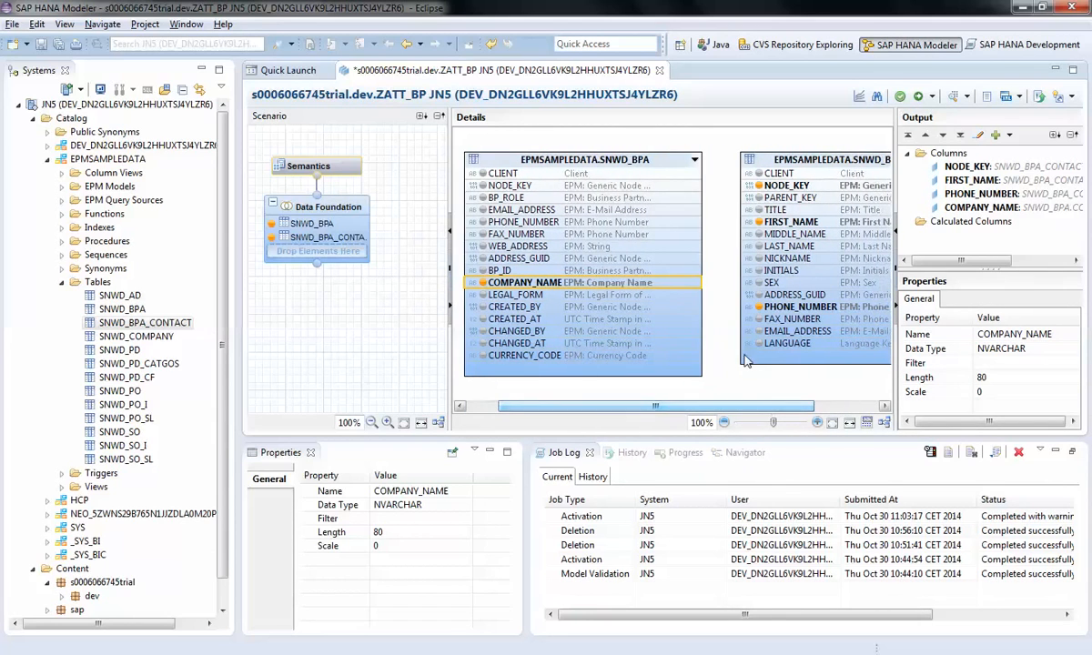
pyautogui.click(690, 189)
pyautogui.moveTo(649, 182); pyautogui.dragTo(749, 189)
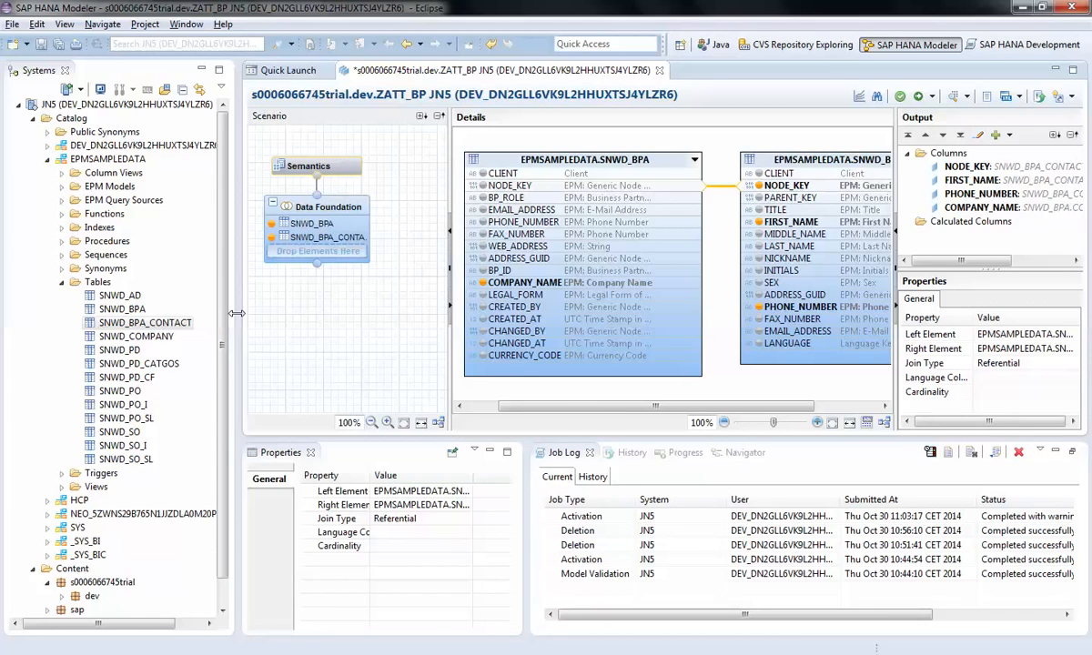
pyautogui.moveTo(607, 204)
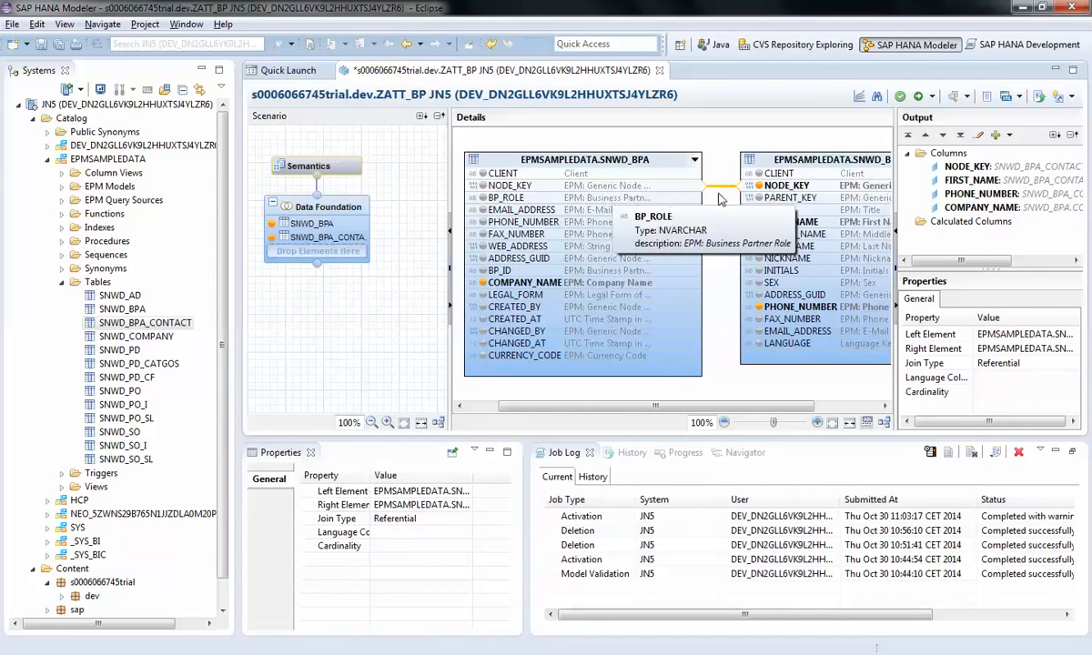
pyautogui.moveTo(588, 233)
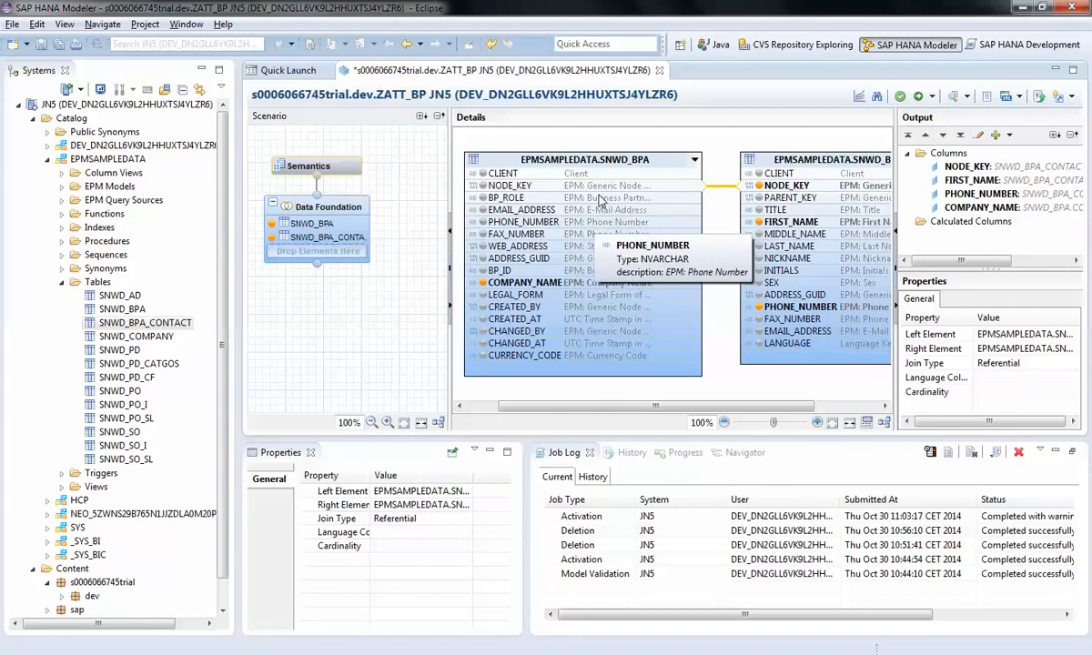
pyautogui.moveTo(783, 249)
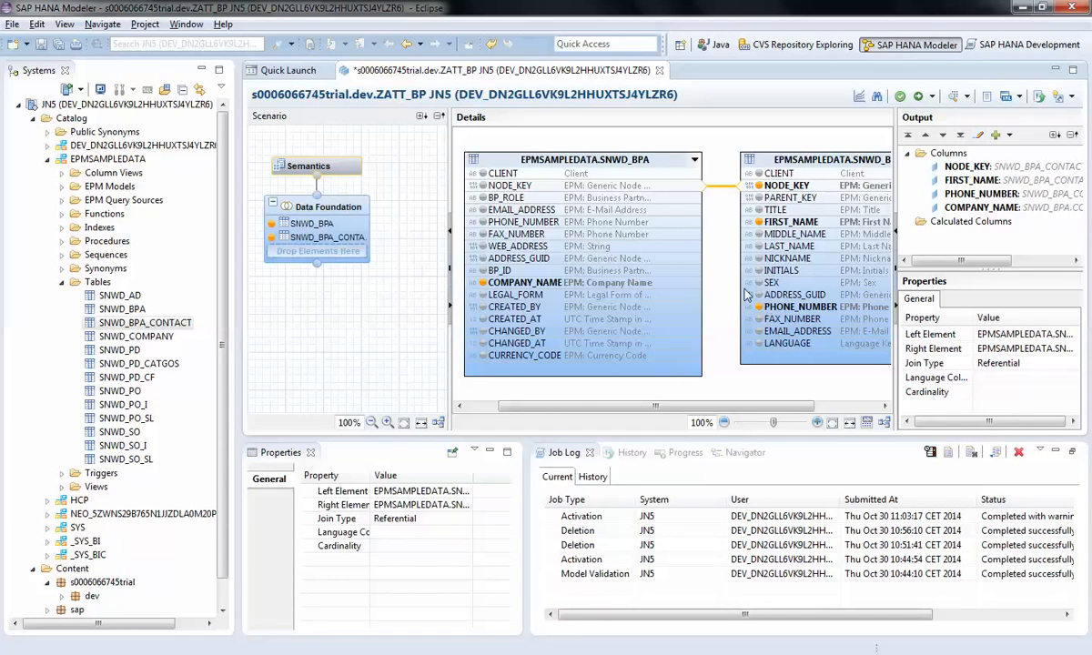
pyautogui.moveTo(744, 289)
pyautogui.moveTo(634, 272)
# Step: Examine the filter operators and selectable values offered for the FIRST_NAME column of SNWD_BPA_CONTACT
pyautogui.moveTo(673, 411); pyautogui.dragTo(715, 411)
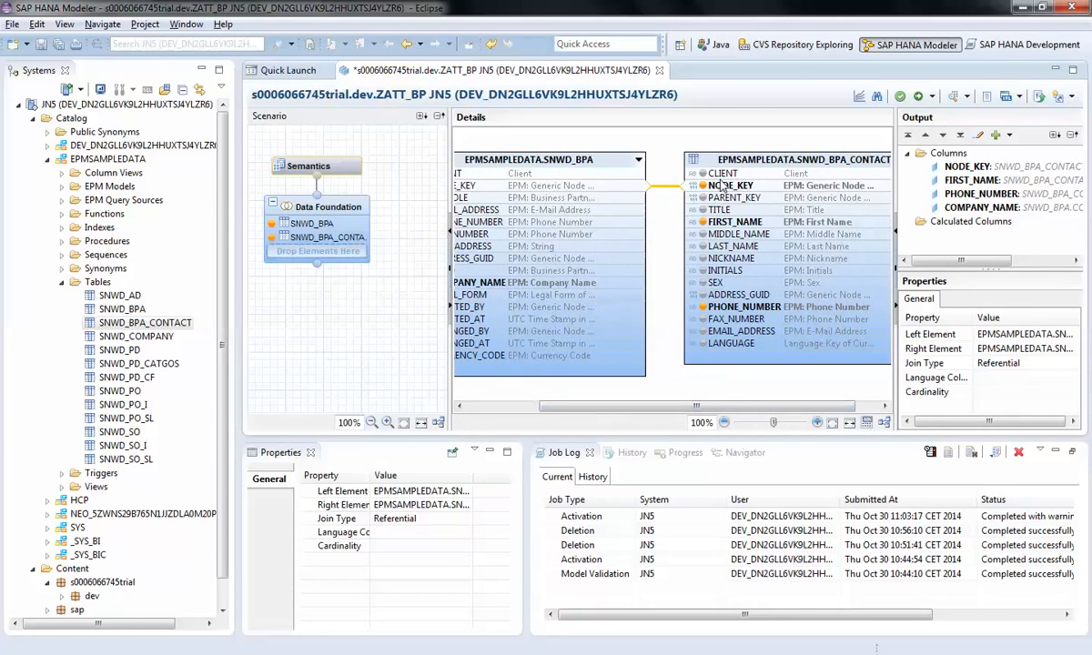
pyautogui.click(733, 223)
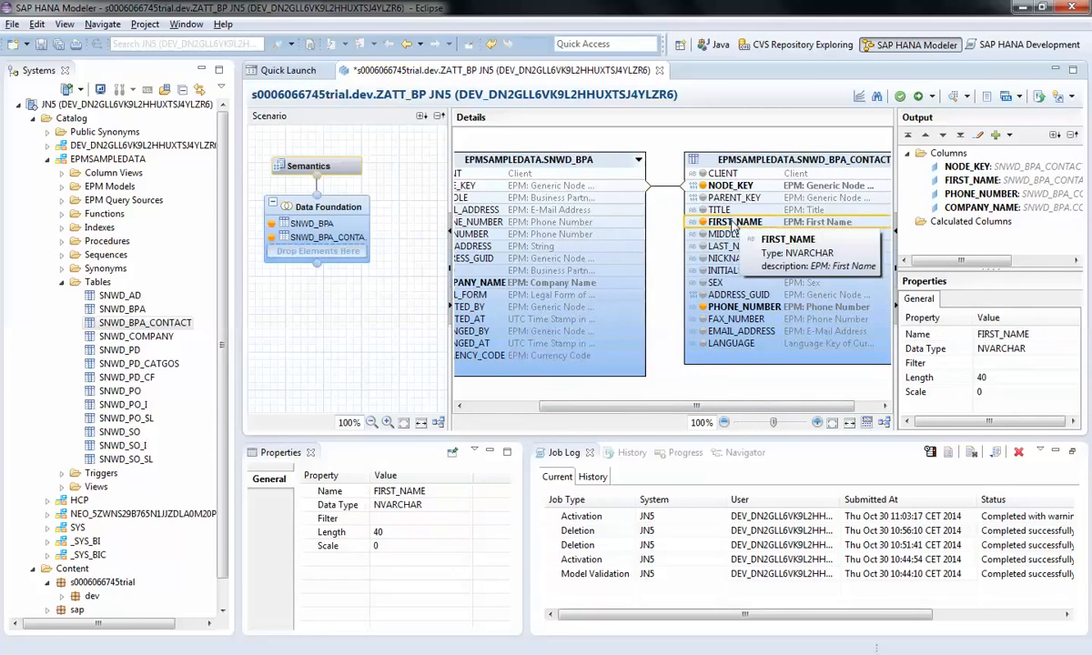
pyautogui.rightClick(734, 224)
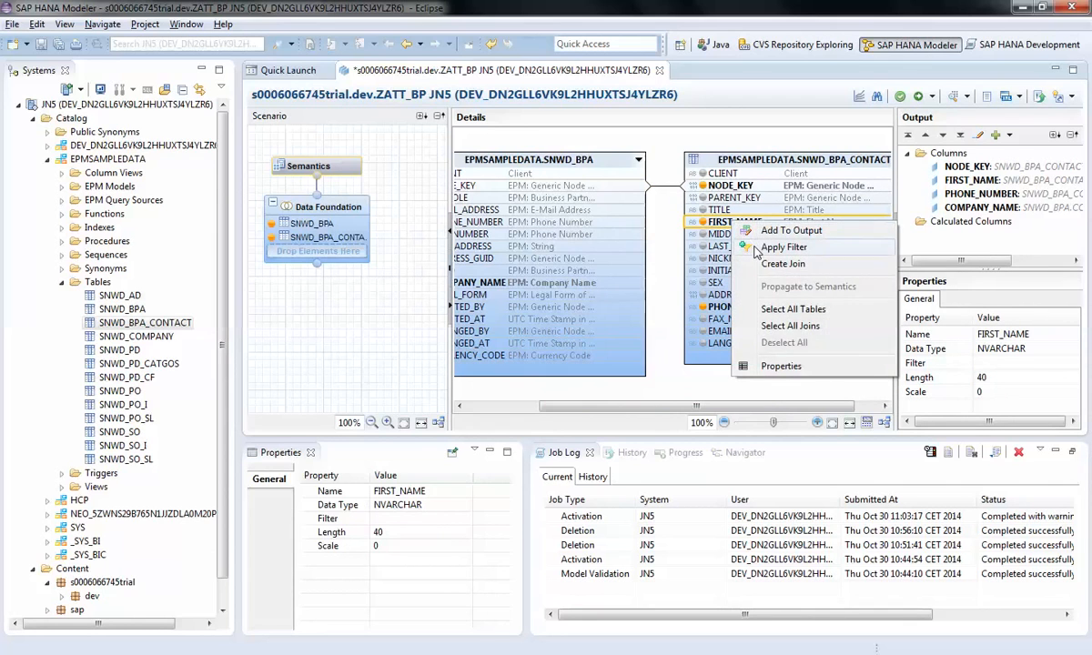
pyautogui.click(755, 252)
pyautogui.moveTo(204, 22); pyautogui.dragTo(383, 126)
pyautogui.click(442, 160)
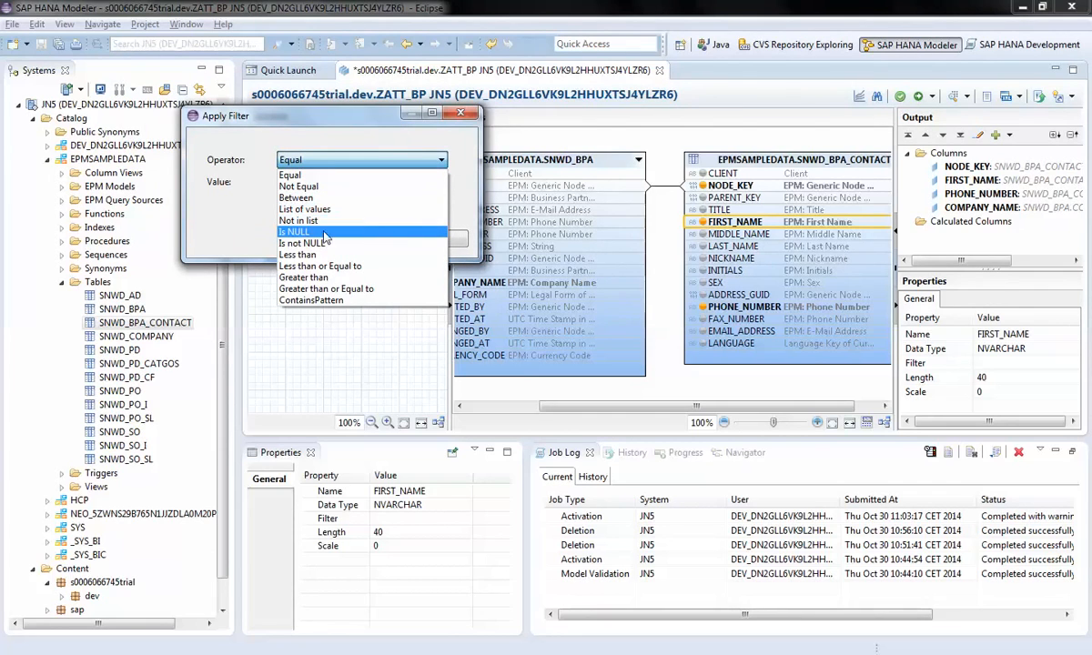
pyautogui.click(206, 209)
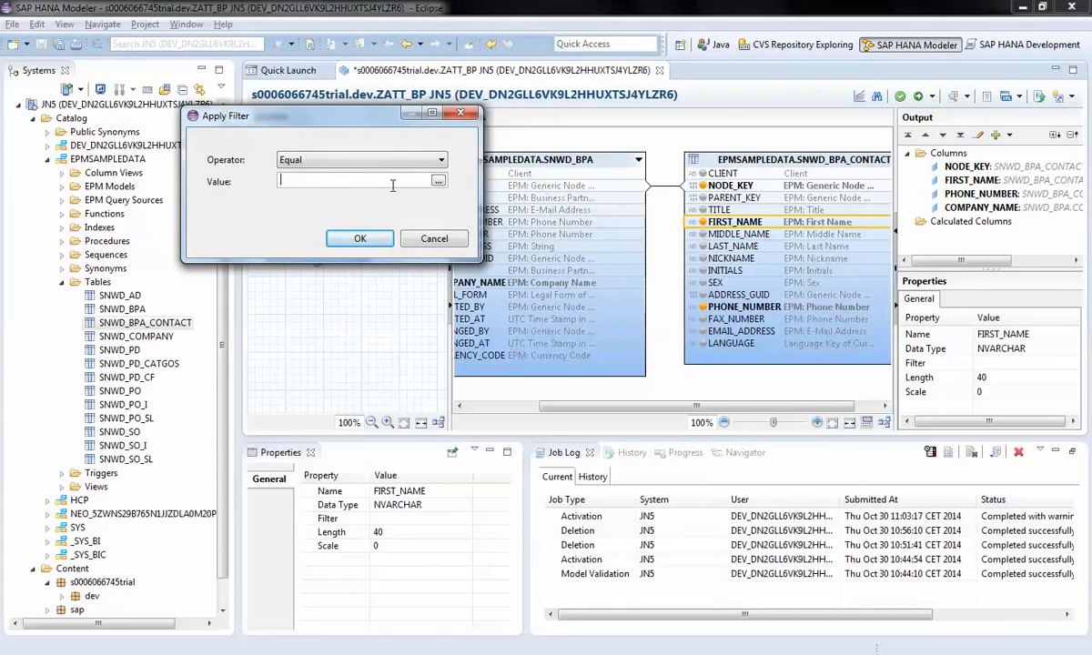
pyautogui.click(438, 180)
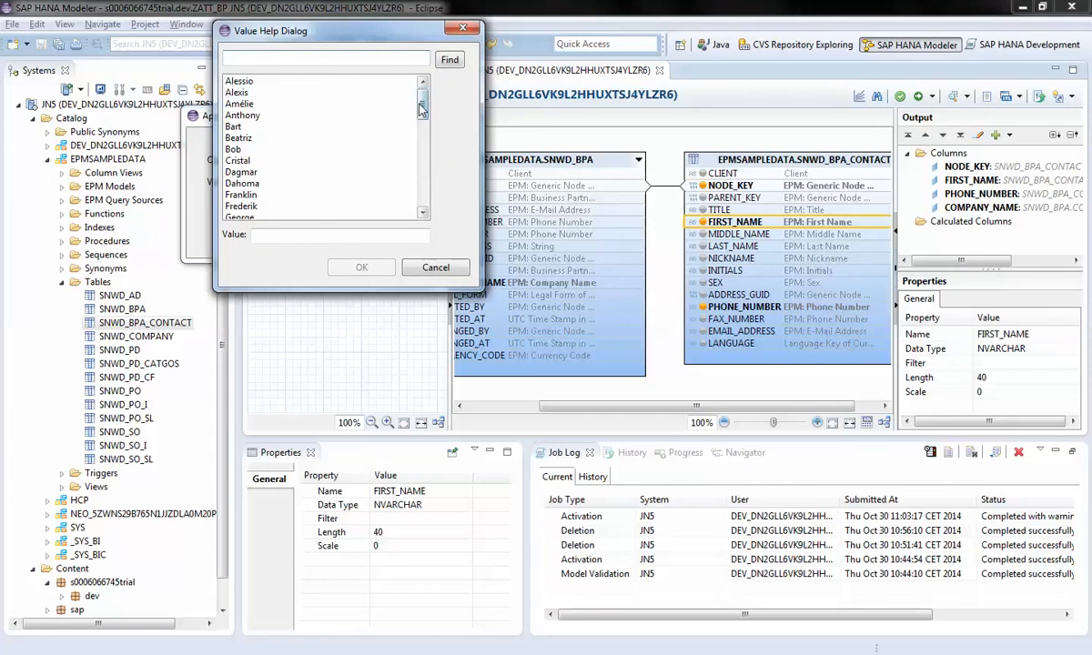
pyautogui.moveTo(420, 107); pyautogui.dragTo(426, 205)
pyautogui.click(443, 269)
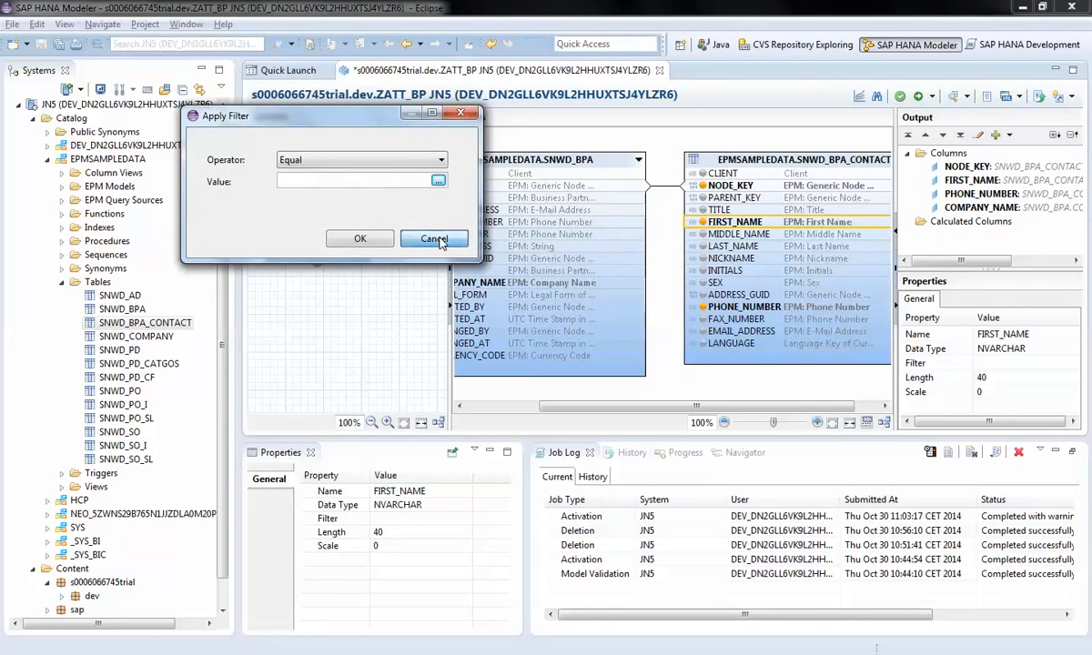
pyautogui.click(434, 240)
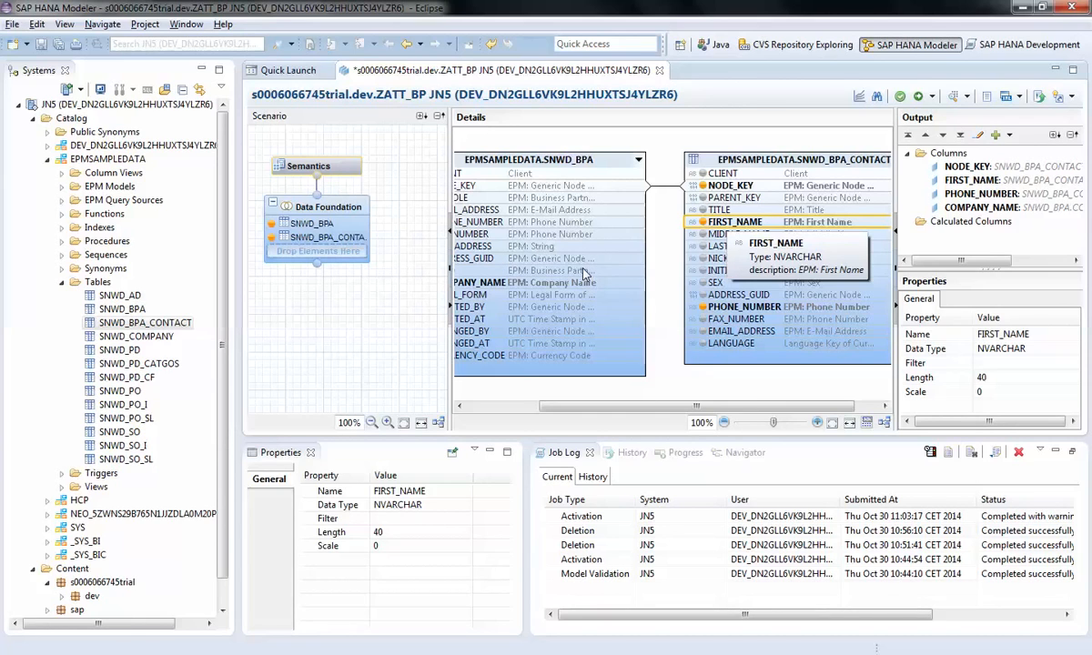
# Step: Open the Semantics node and examine the attribute type options for NODE_KEY and PHONE_NUMBER
pyautogui.moveTo(584, 275)
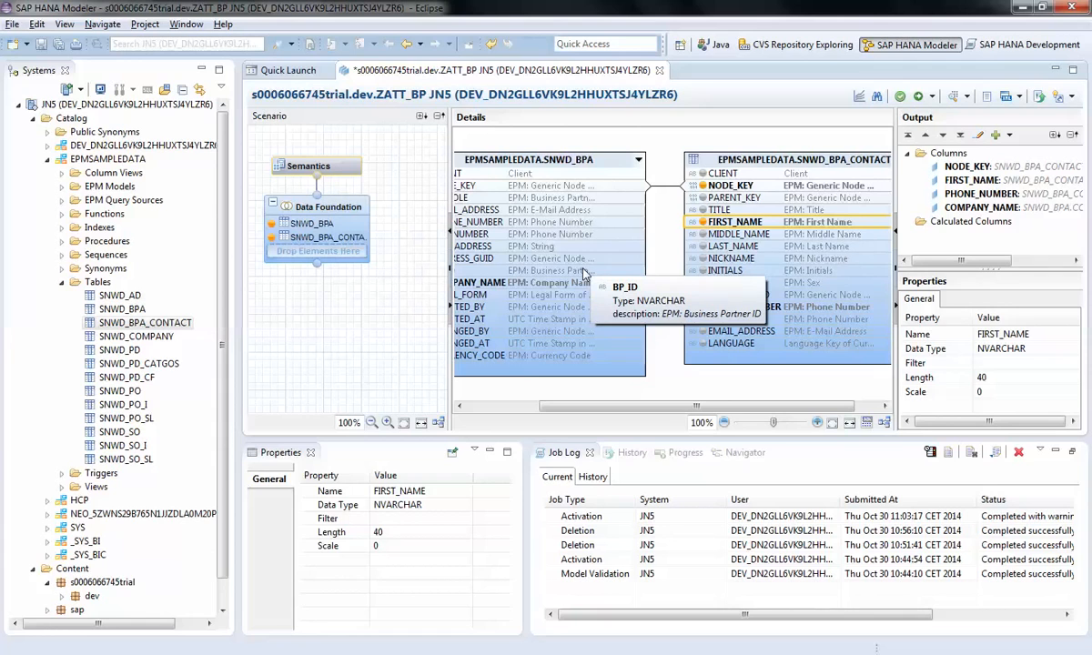
pyautogui.moveTo(641, 406); pyautogui.dragTo(554, 428)
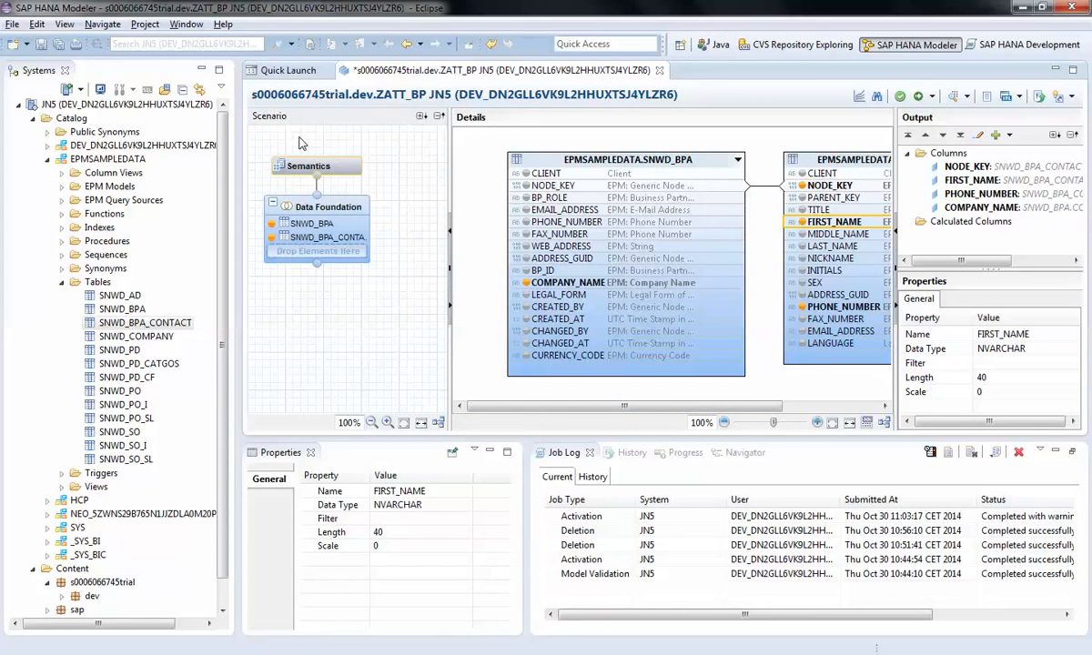
pyautogui.click(293, 167)
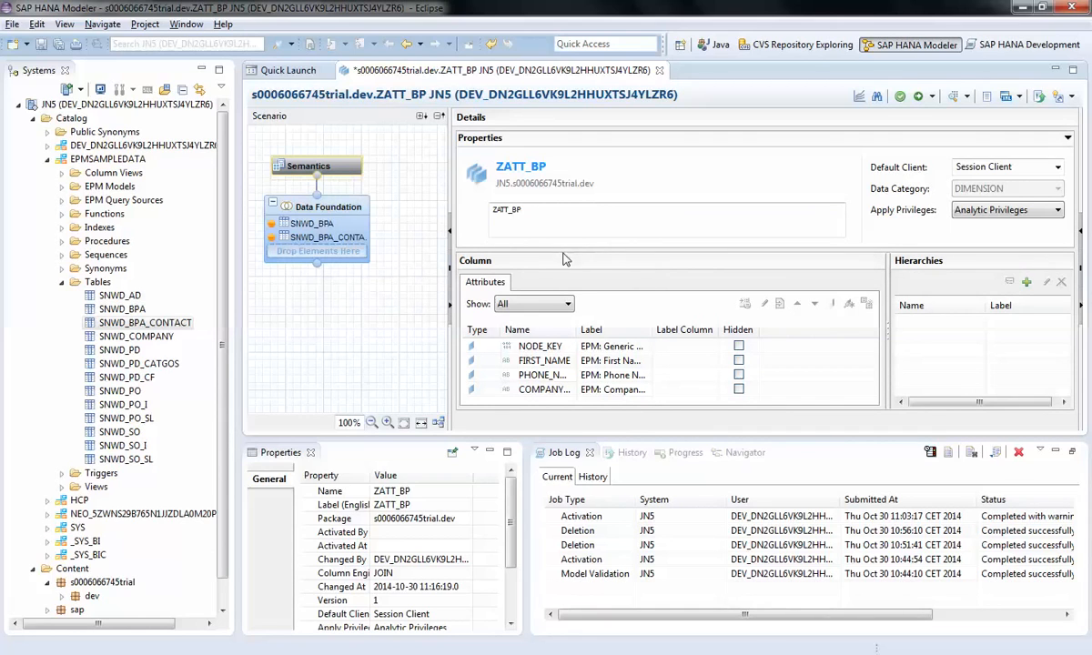
pyautogui.click(492, 349)
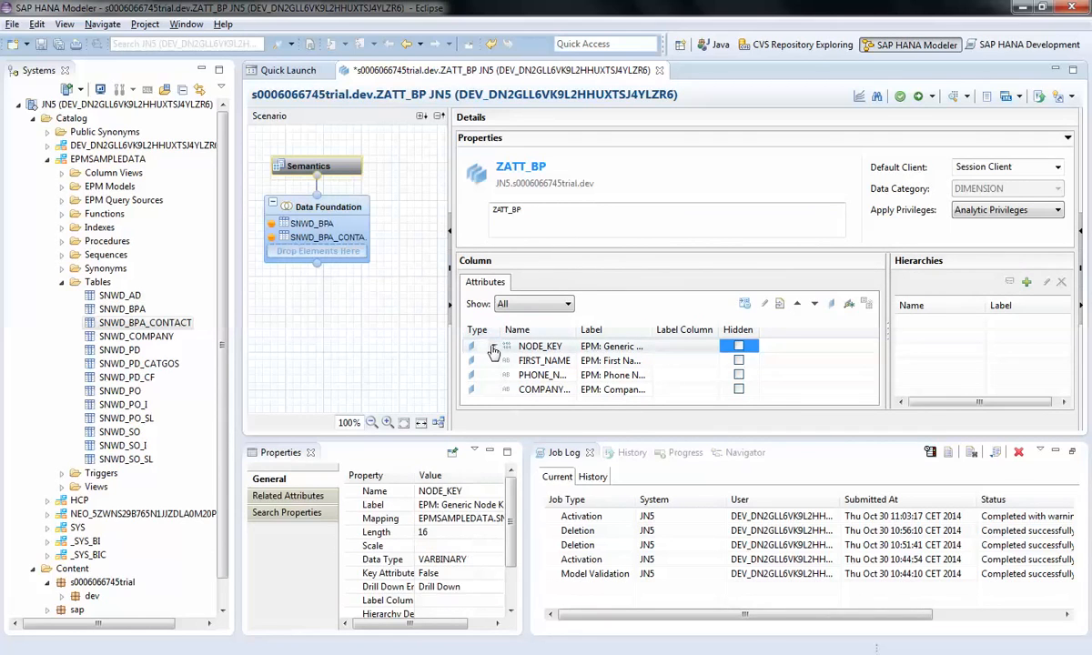
pyautogui.click(494, 349)
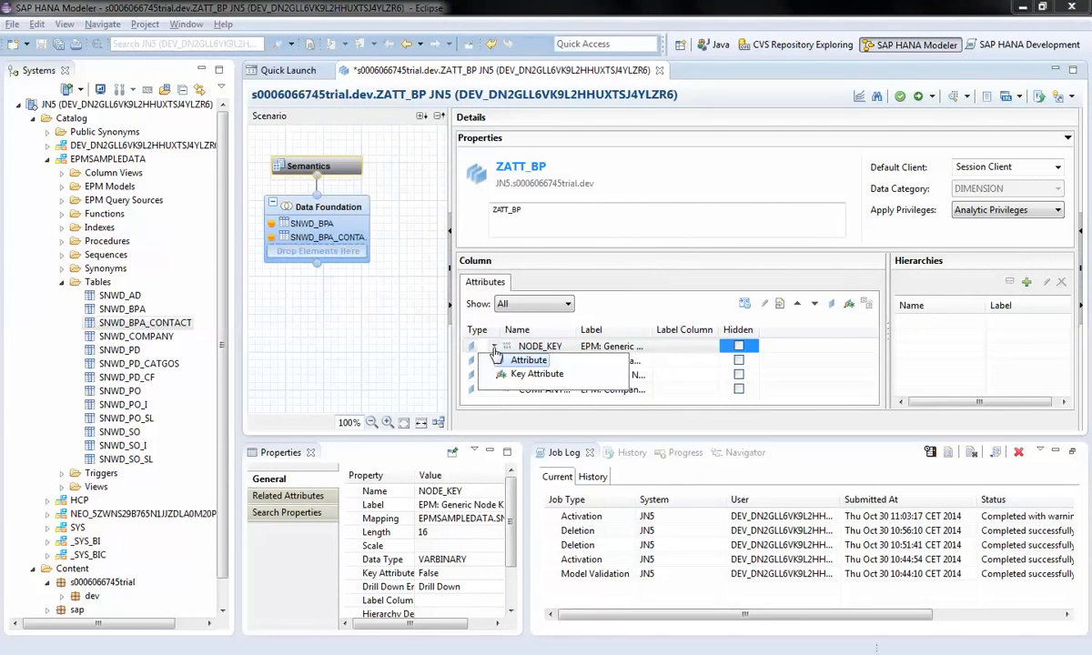
pyautogui.click(711, 267)
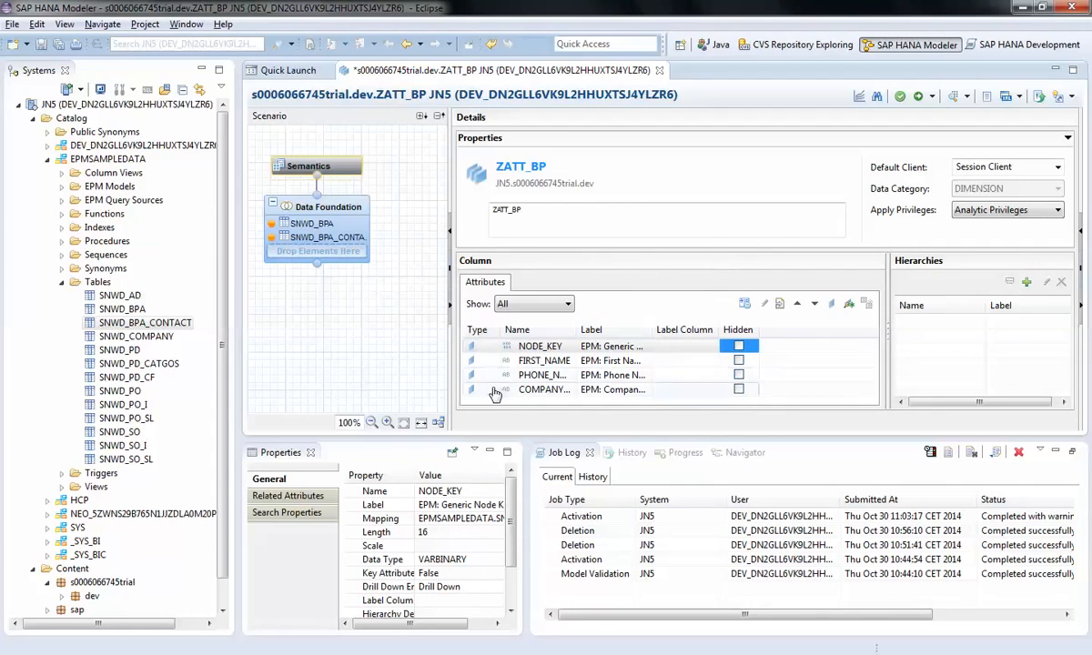
pyautogui.click(495, 376)
pyautogui.click(495, 375)
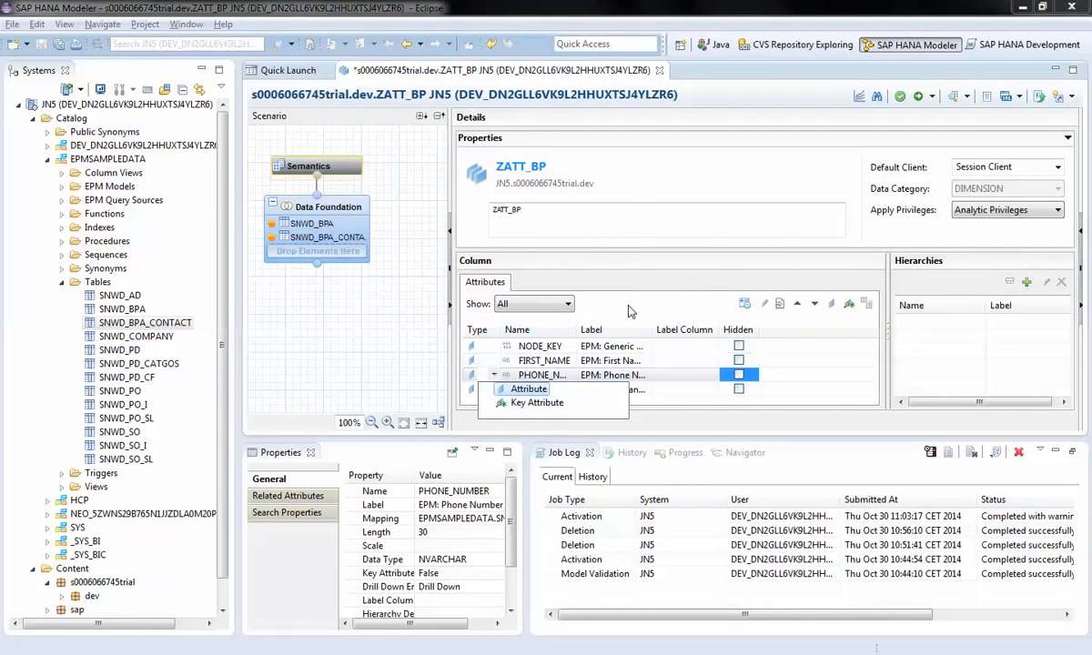
pyautogui.click(641, 269)
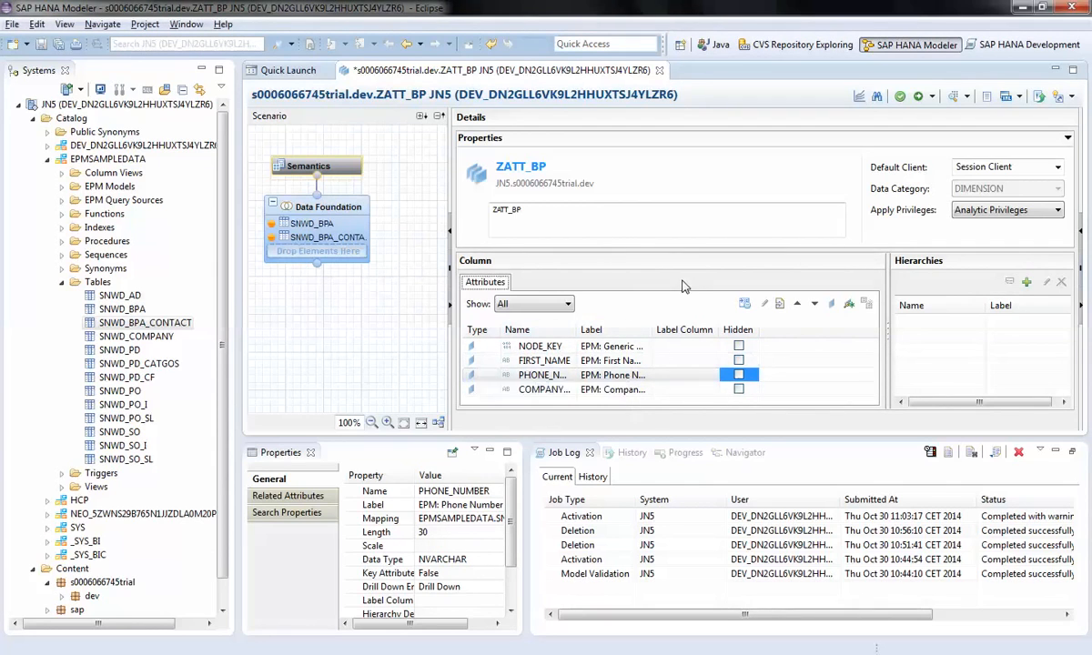
# Step: Set the type of NODE_KEY to Key Attribute and return to the SNWD_BPA table in the Data Foundation
pyautogui.click(493, 347)
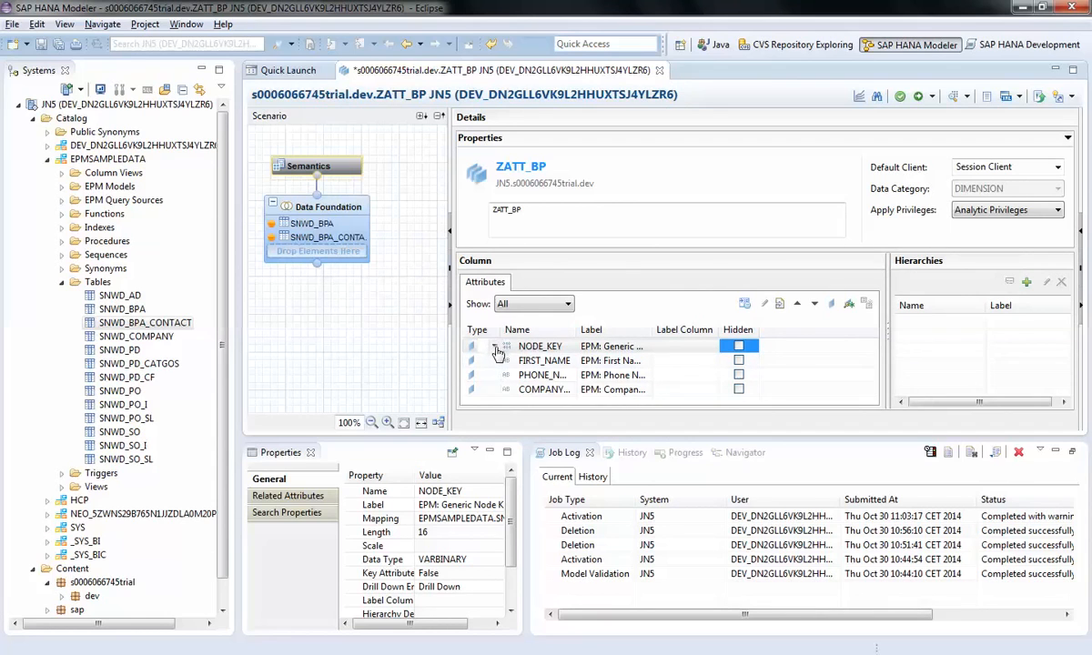
pyautogui.click(496, 349)
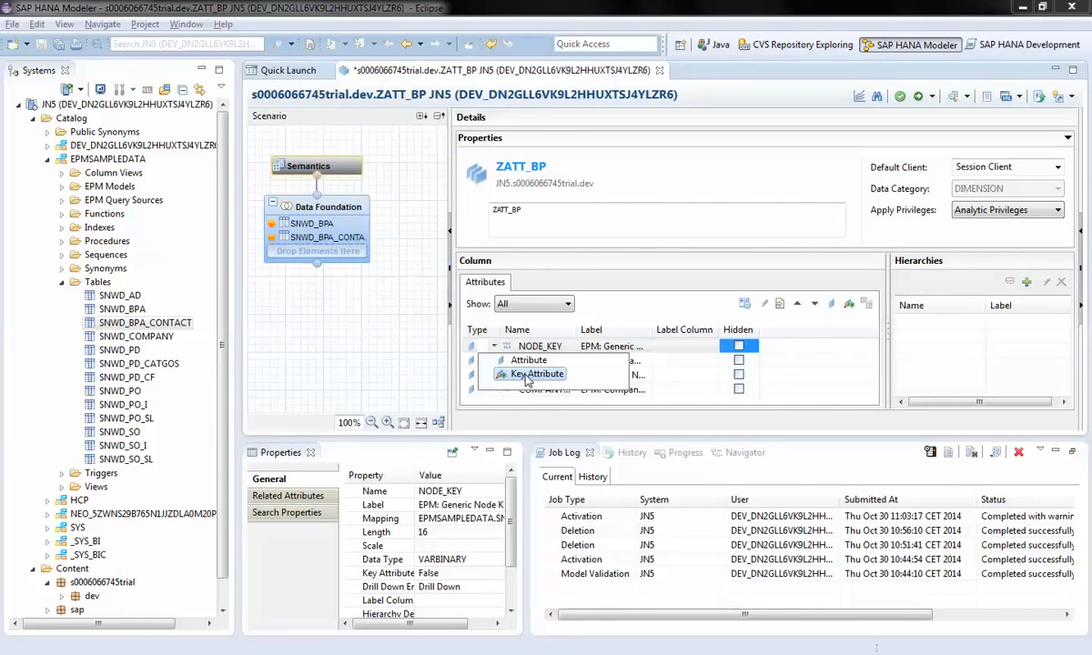
pyautogui.click(687, 285)
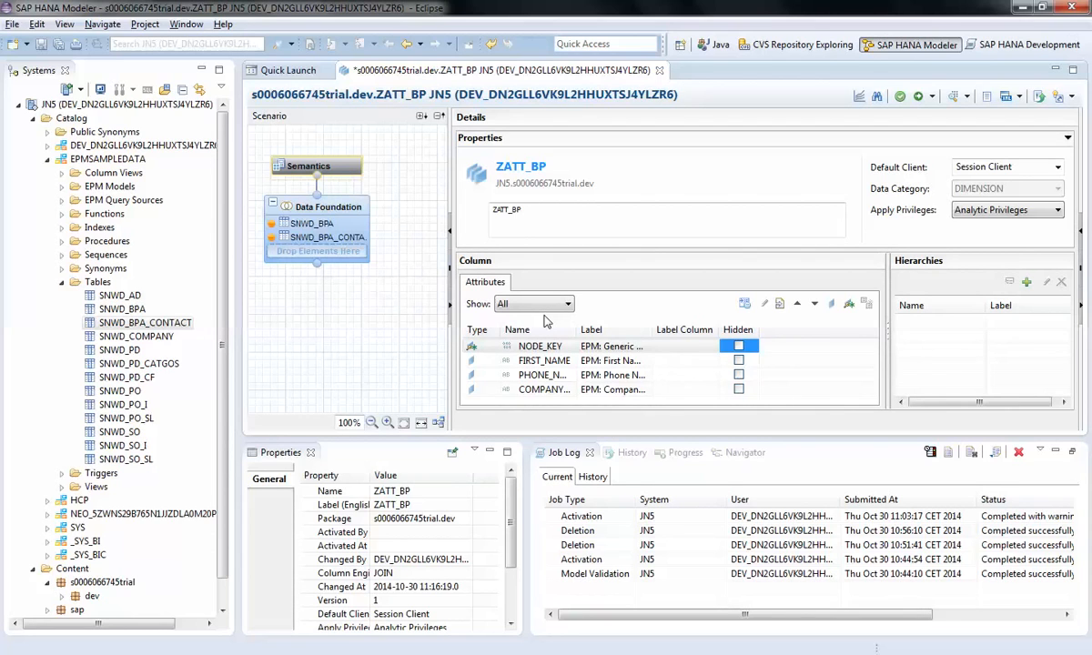
pyautogui.click(309, 219)
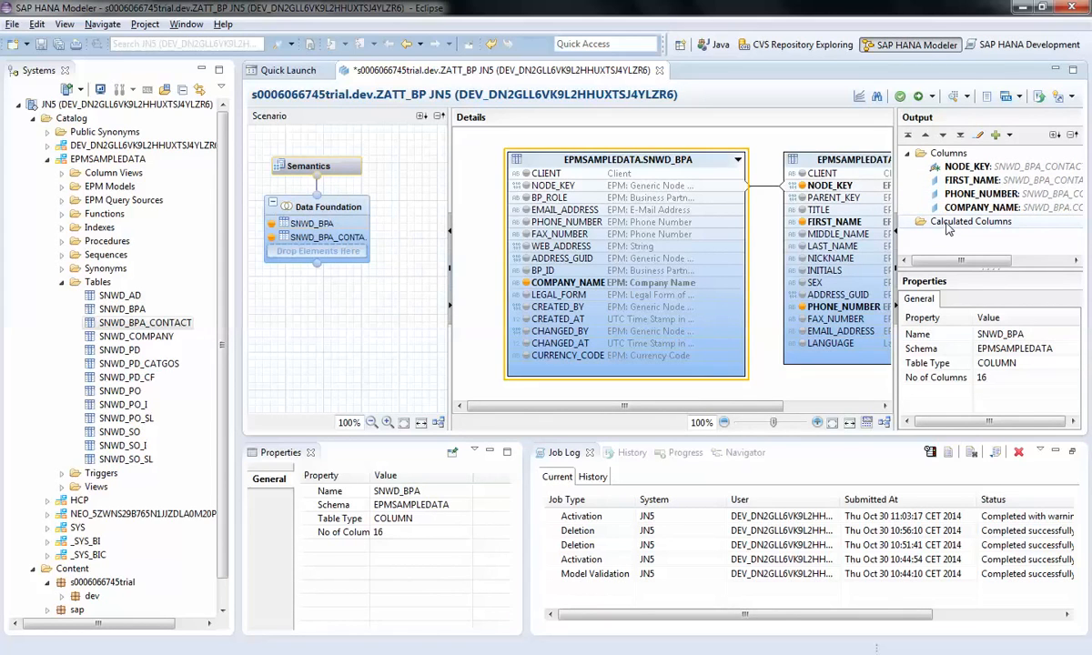
# Step: Start a calculated column in the Data Foundation output with the name and label test, keeping VARCHAR as its data type
pyautogui.click(946, 226)
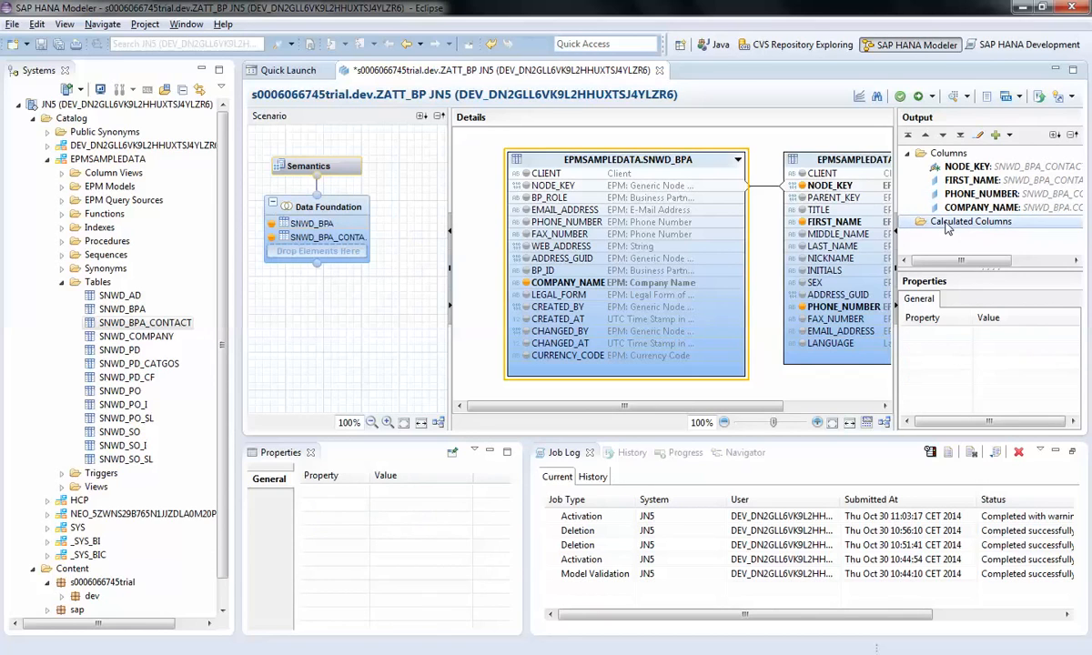
pyautogui.rightClick(946, 227)
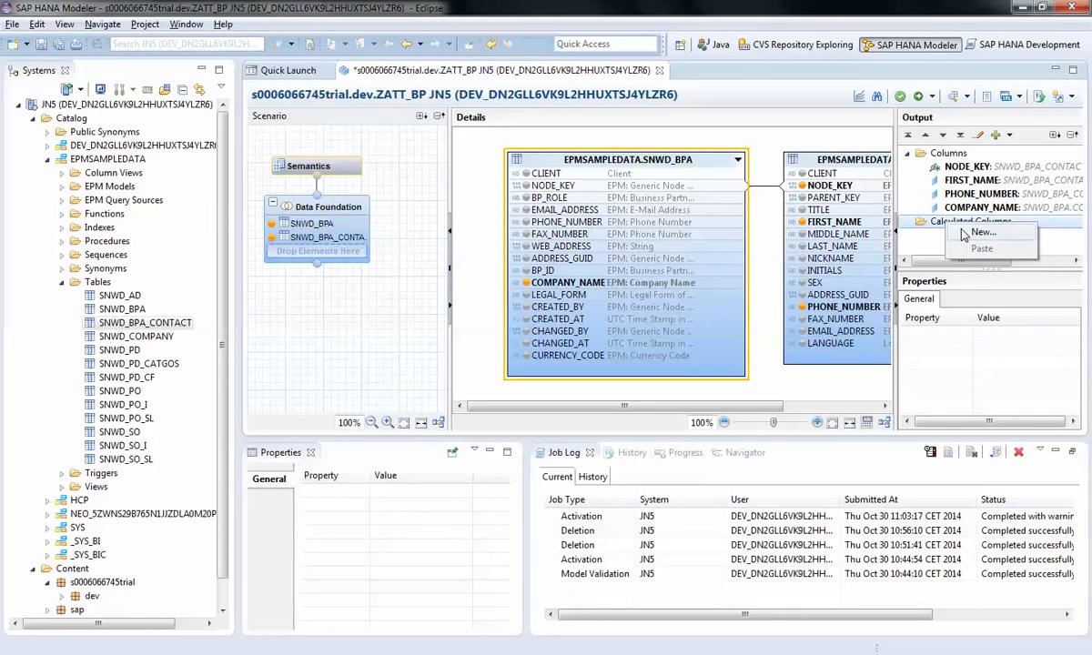
pyautogui.click(963, 234)
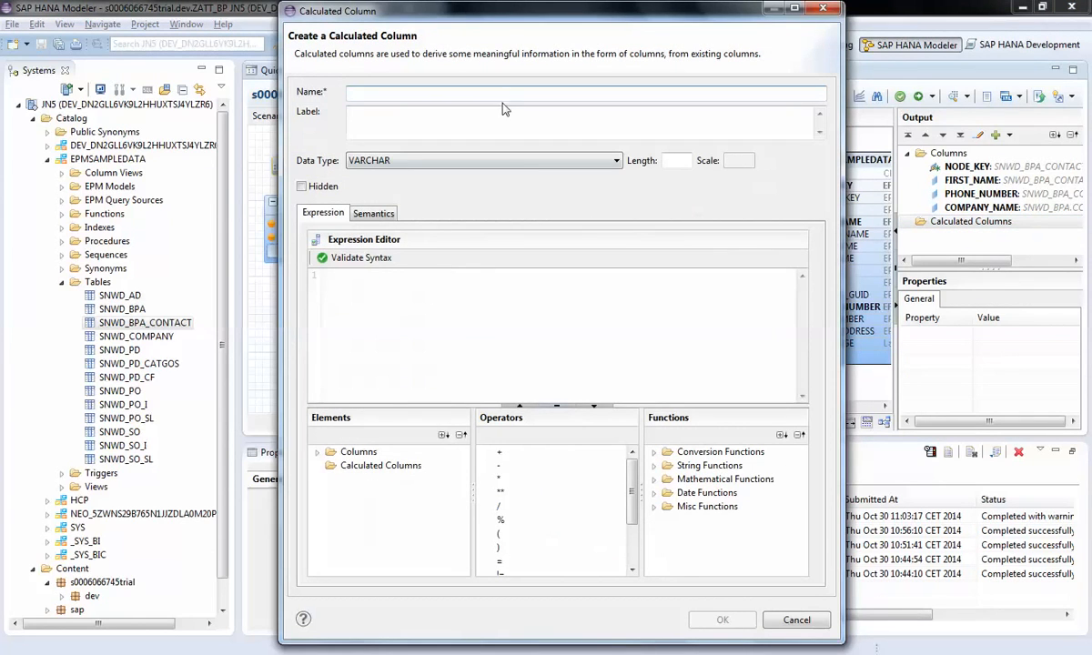
pyautogui.click(505, 99)
pyautogui.write('test')
pyautogui.click(421, 128)
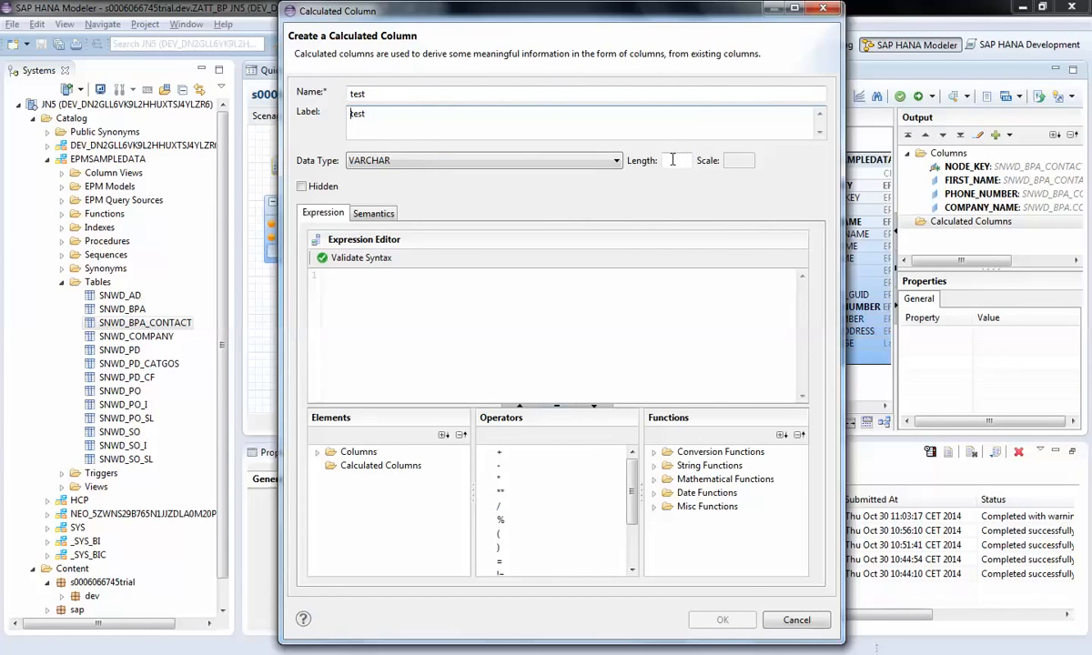
pyautogui.click(617, 161)
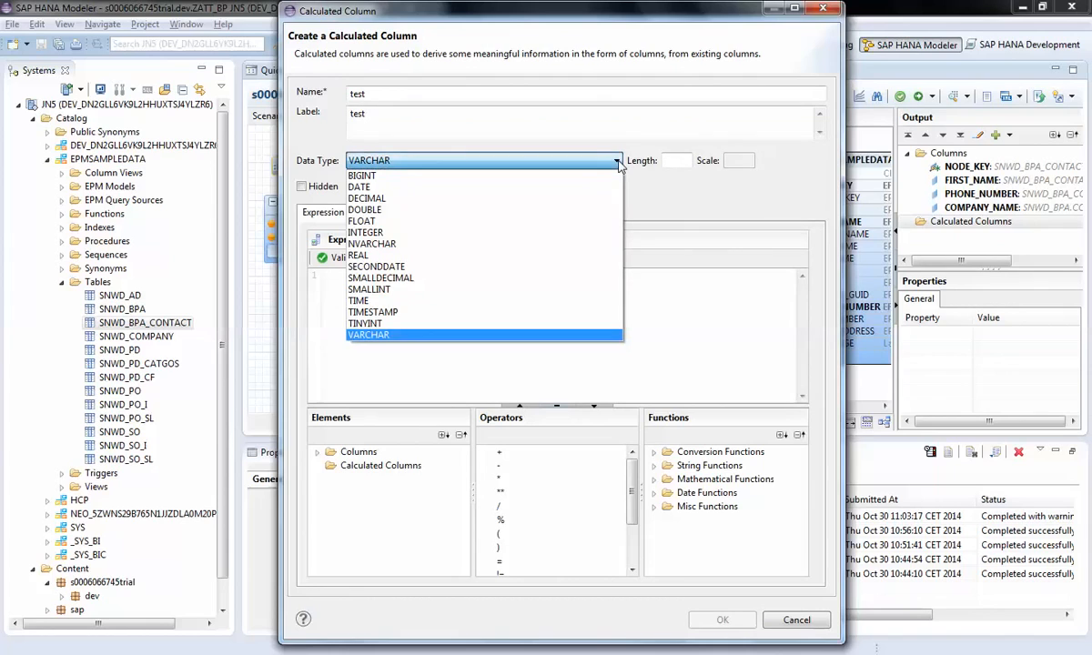
pyautogui.click(617, 161)
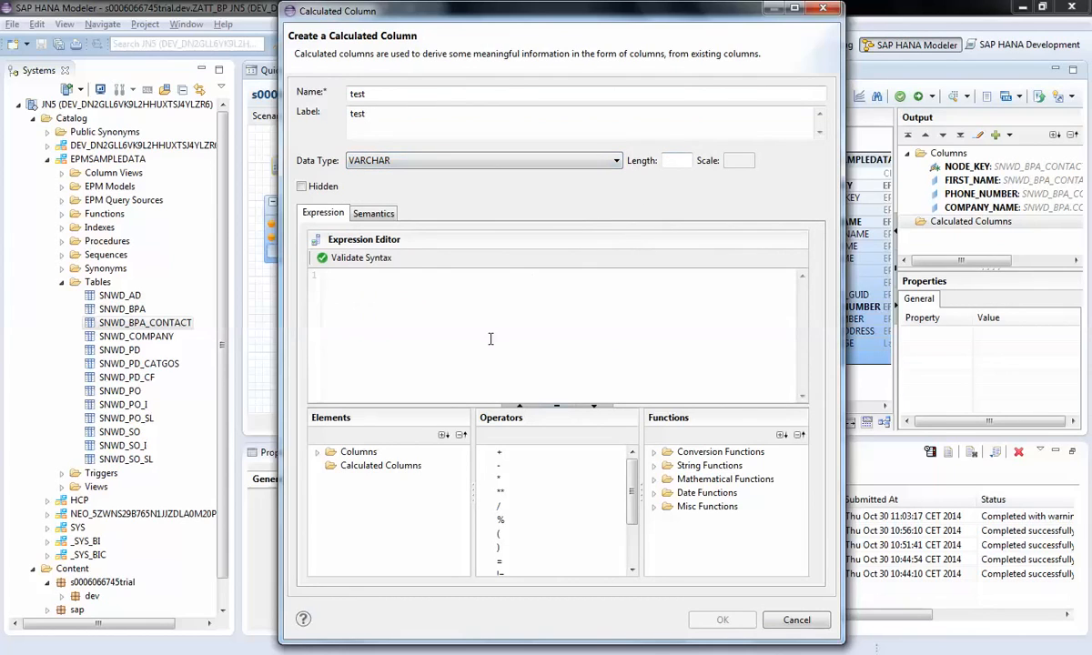
# Step: Insert the string function strlen() into the expression of the calculated column test
pyautogui.click(318, 453)
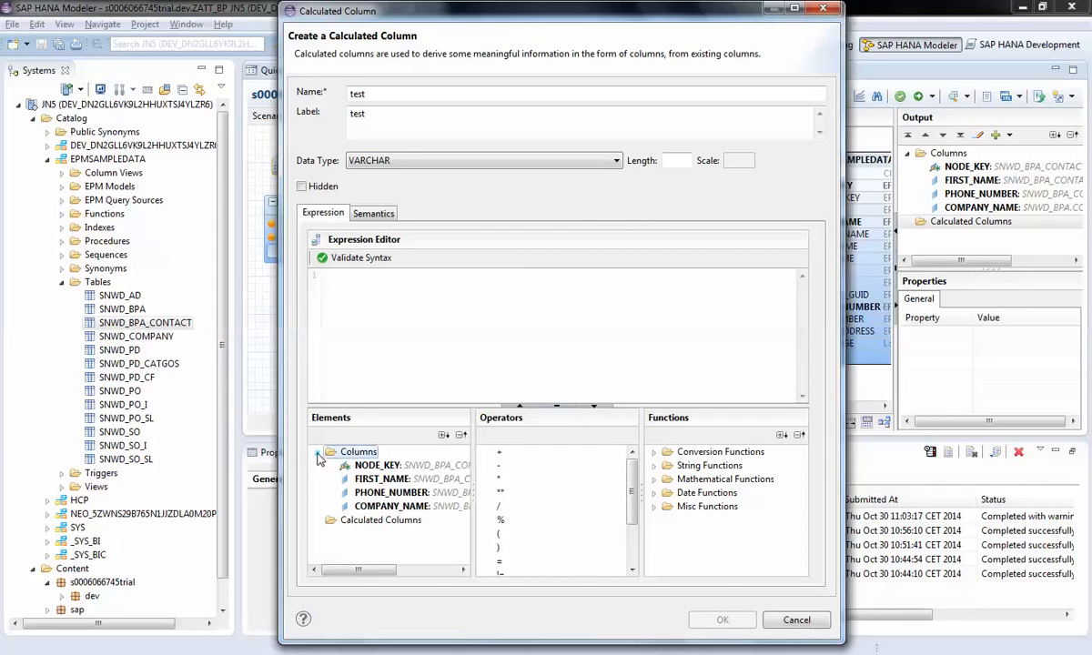
pyautogui.click(398, 482)
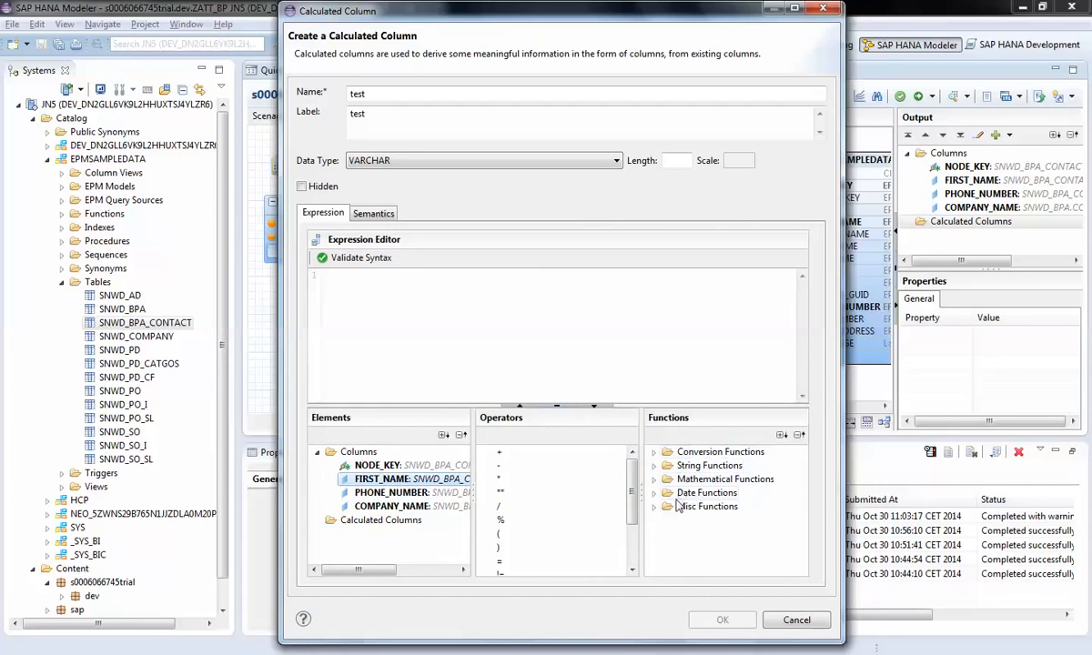
pyautogui.doubleClick(698, 466)
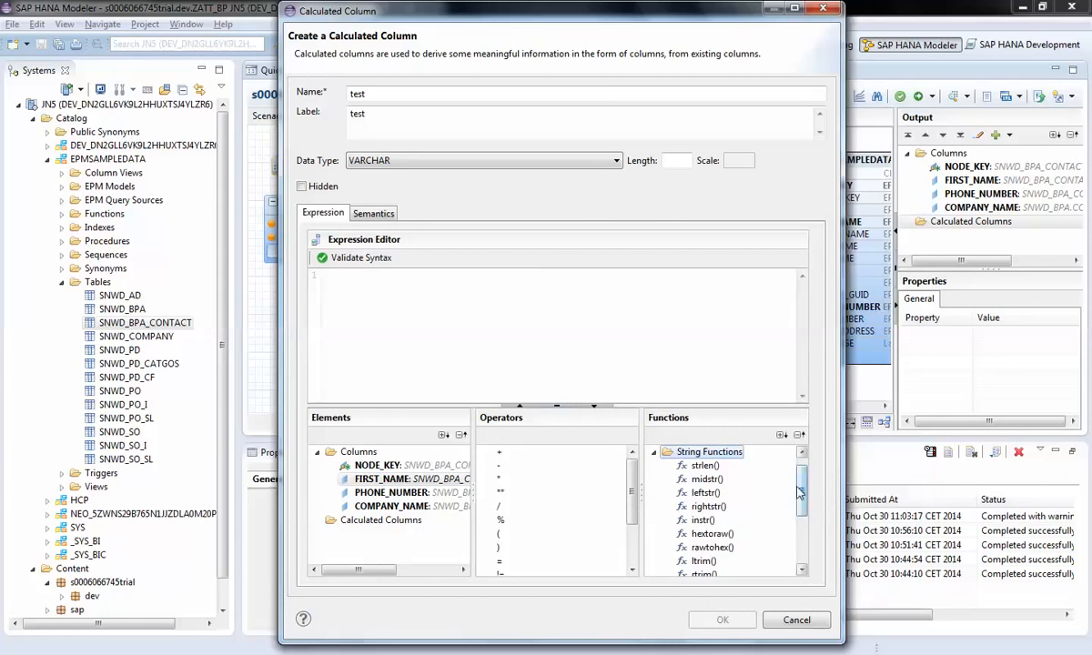
pyautogui.scroll(-2, 806, 526)
pyautogui.scroll(3, 806, 519)
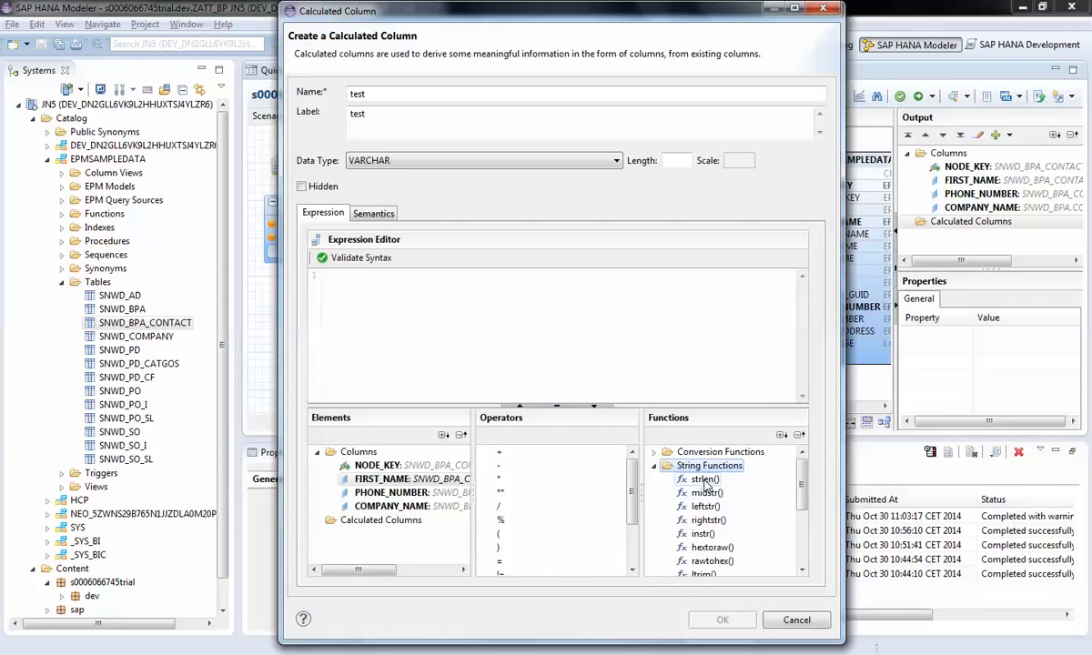
pyautogui.doubleClick(704, 480)
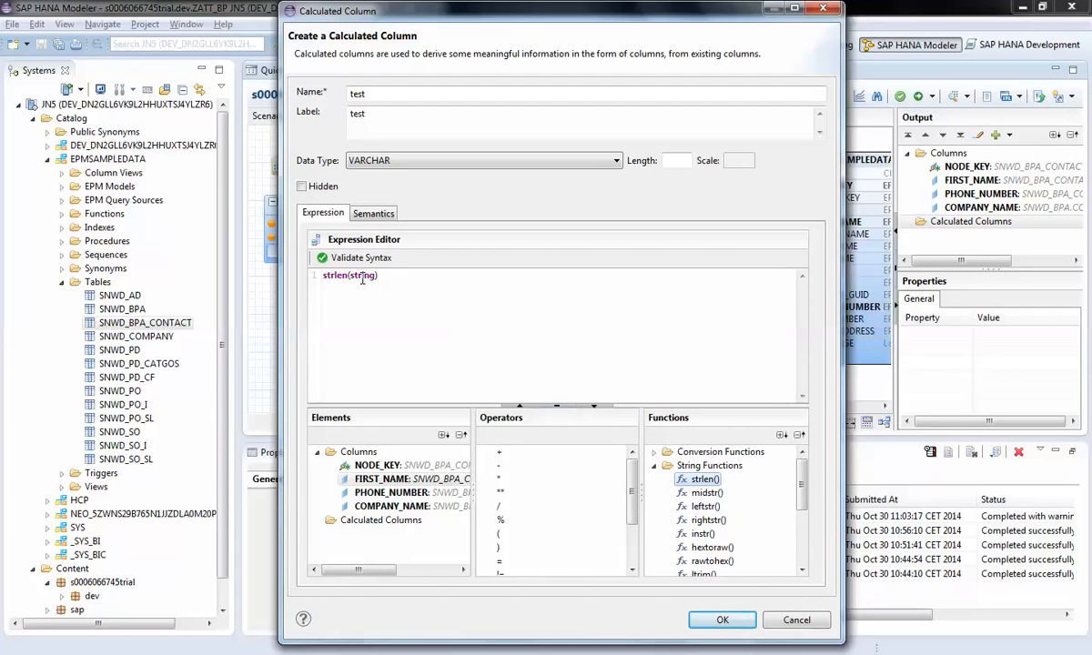
pyautogui.doubleClick(382, 480)
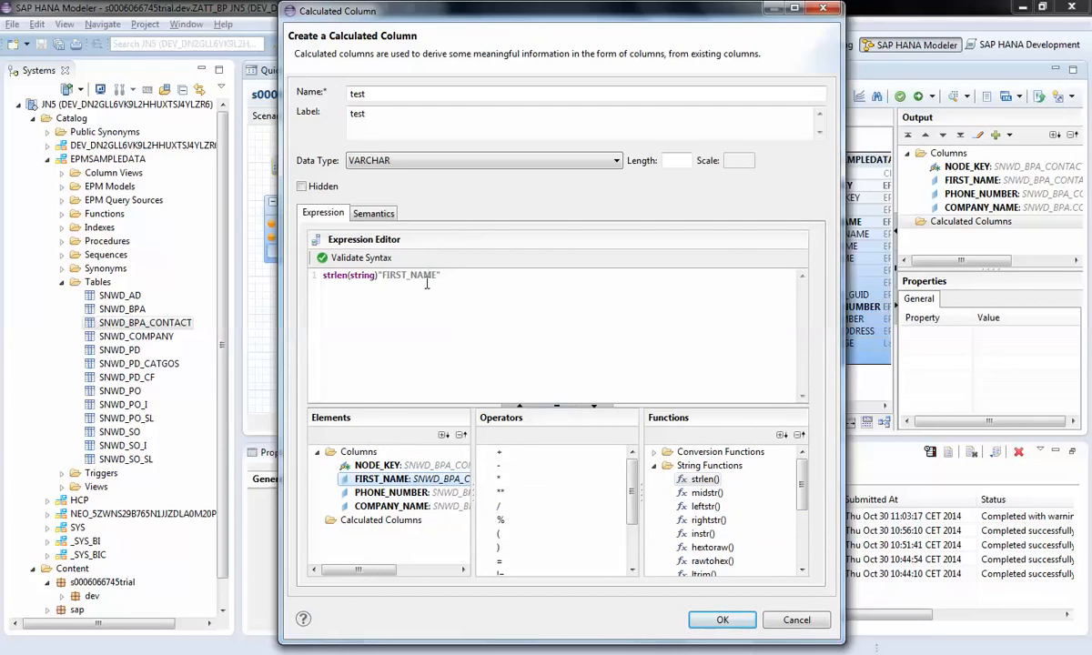
pyautogui.press('BackSpace')
pyautogui.press('BackSpace')
pyautogui.press('BackSpace')
pyautogui.press('BackSpace')
pyautogui.press('BackSpace')
pyautogui.press('BackSpace')
pyautogui.press('BackSpace')
pyautogui.press('BackSpace')
pyautogui.press('BackSpace')
pyautogui.press('BackSpace')
pyautogui.press('BackSpace')
pyautogui.press('BackSpace')
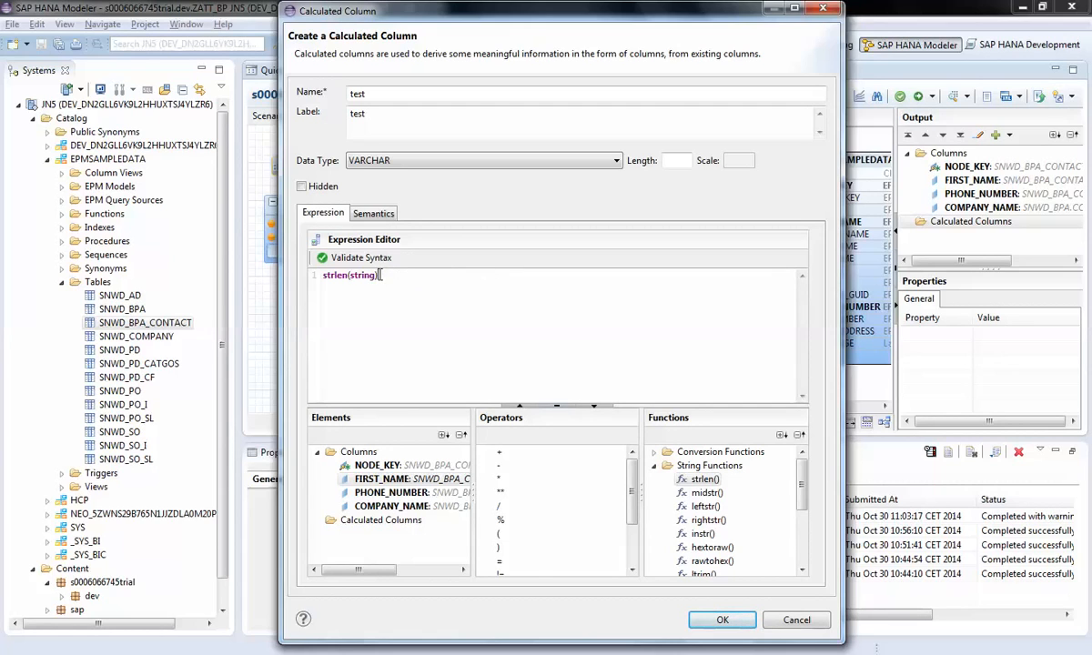
# Step: Replace the string placeholder in strlen with the FIRST_NAME column and create the calculated column with length 2
pyautogui.doubleClick(355, 275)
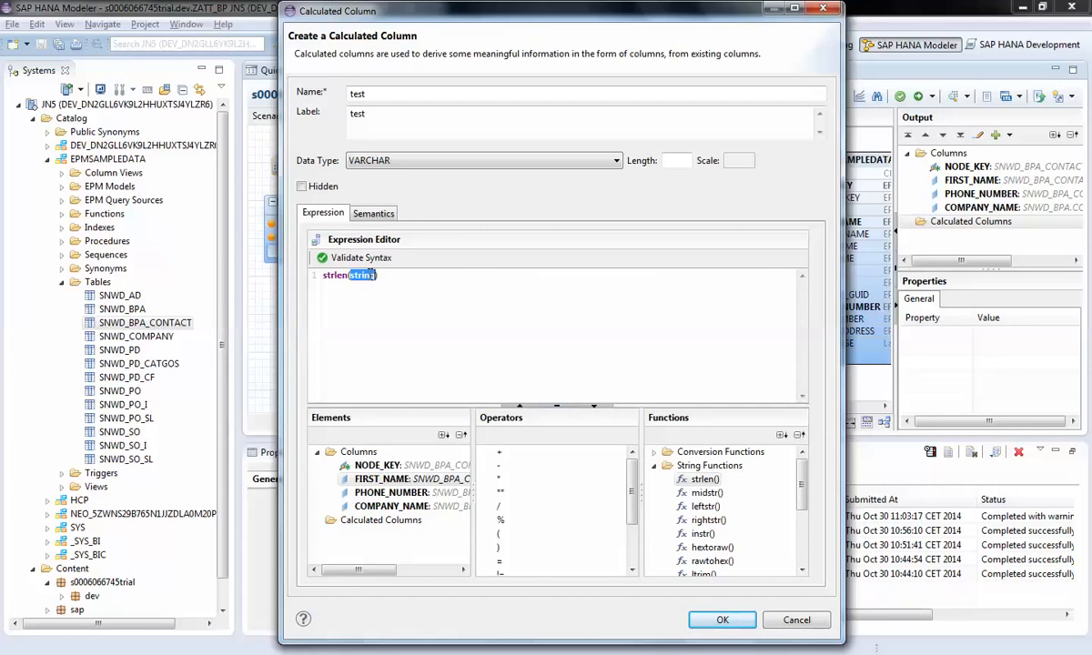
pyautogui.doubleClick(386, 479)
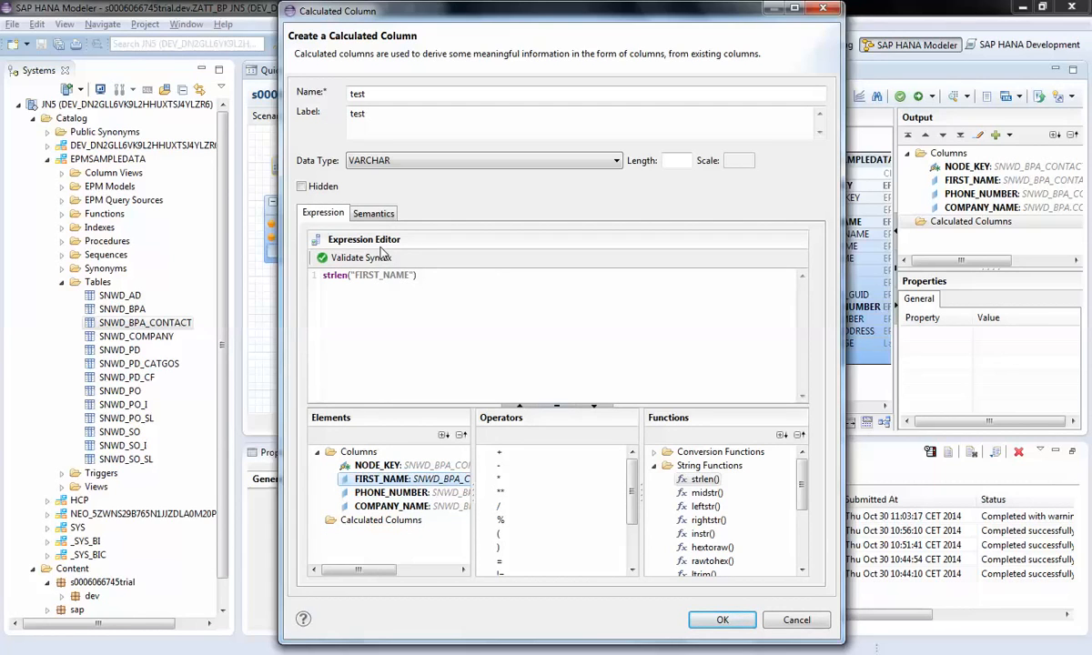
pyautogui.click(676, 159)
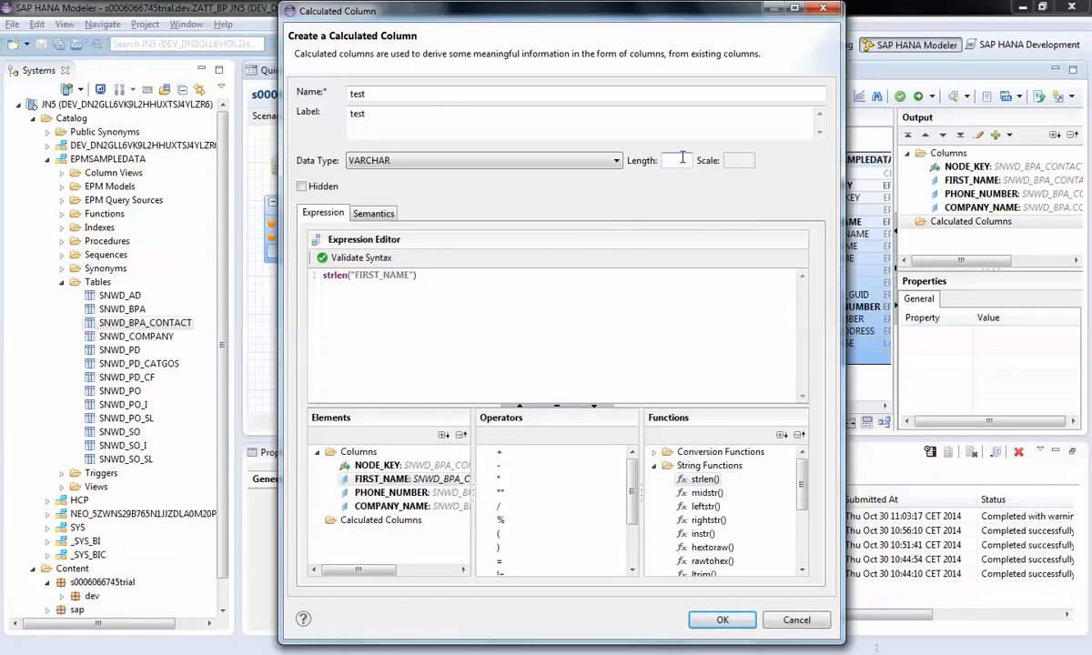
pyautogui.write('4')
pyautogui.press('BackSpace')
pyautogui.write('3')
pyautogui.press('BackSpace')
pyautogui.write('2')
pyautogui.click(718, 620)
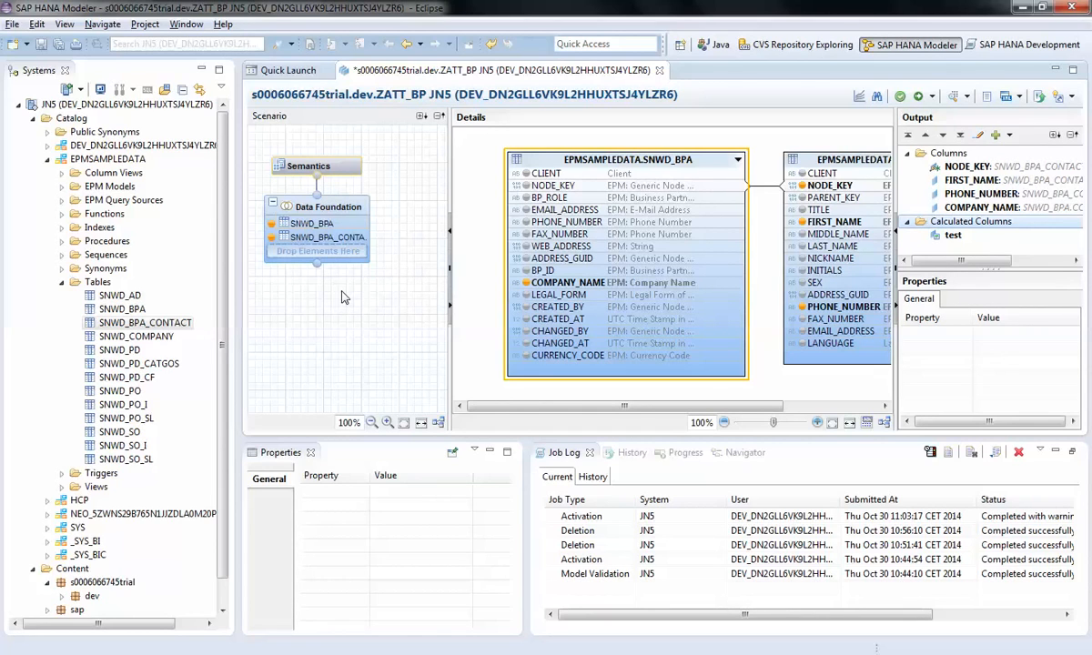
# Step: Examine the semantic types available for FIRST_NAME and the currency columns offered for Amount with Currency Code, leaving the semantics unassigned
pyautogui.click(323, 168)
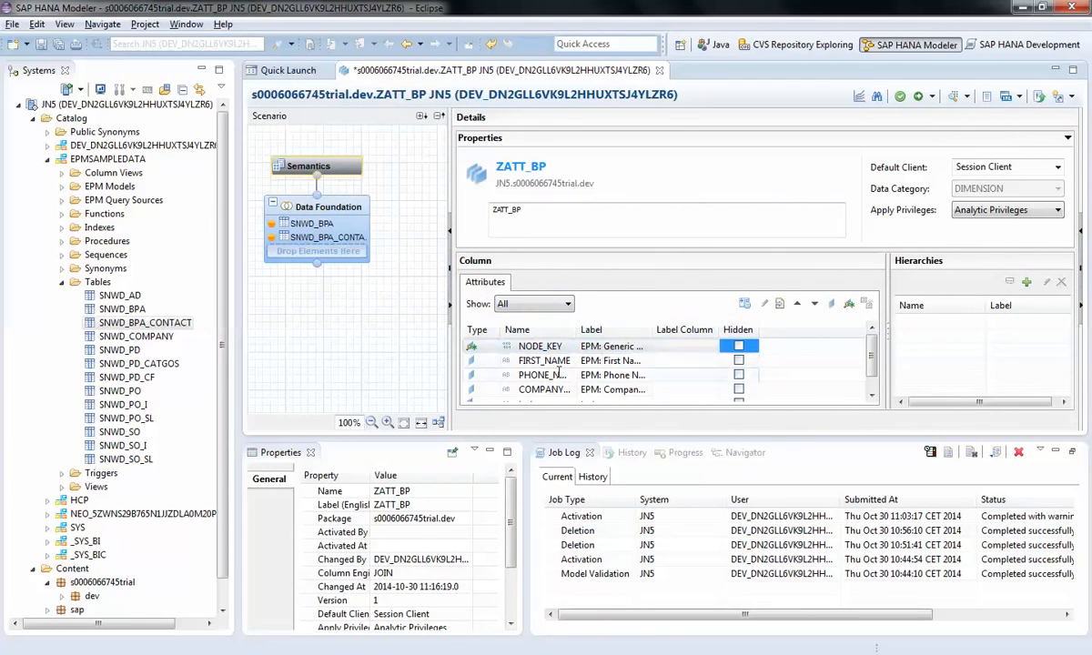
pyautogui.click(475, 361)
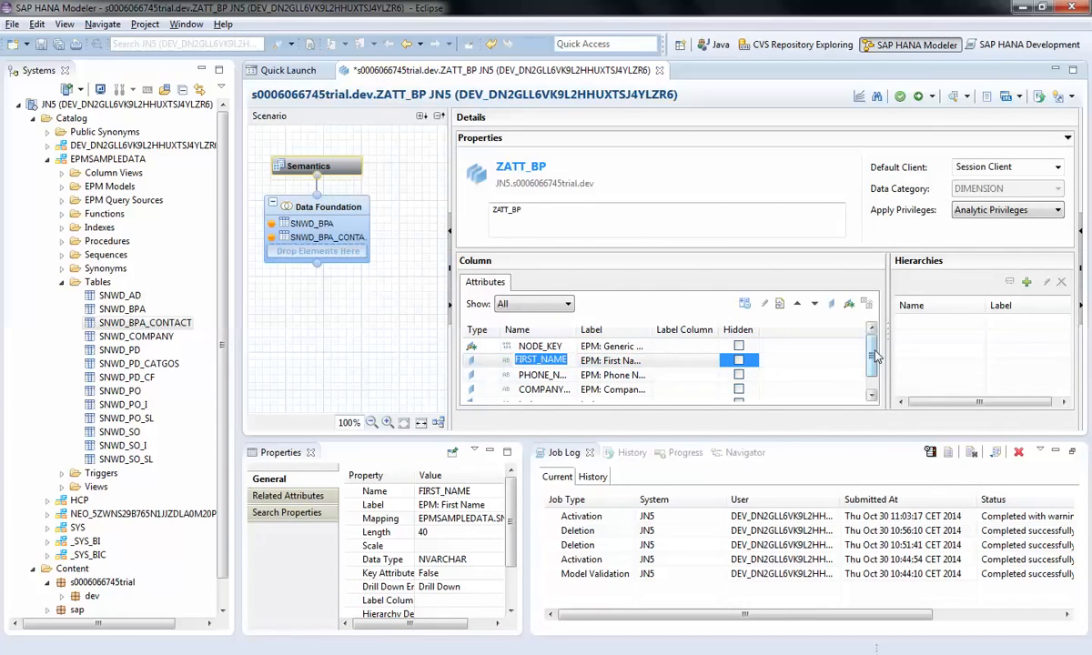
pyautogui.click(746, 305)
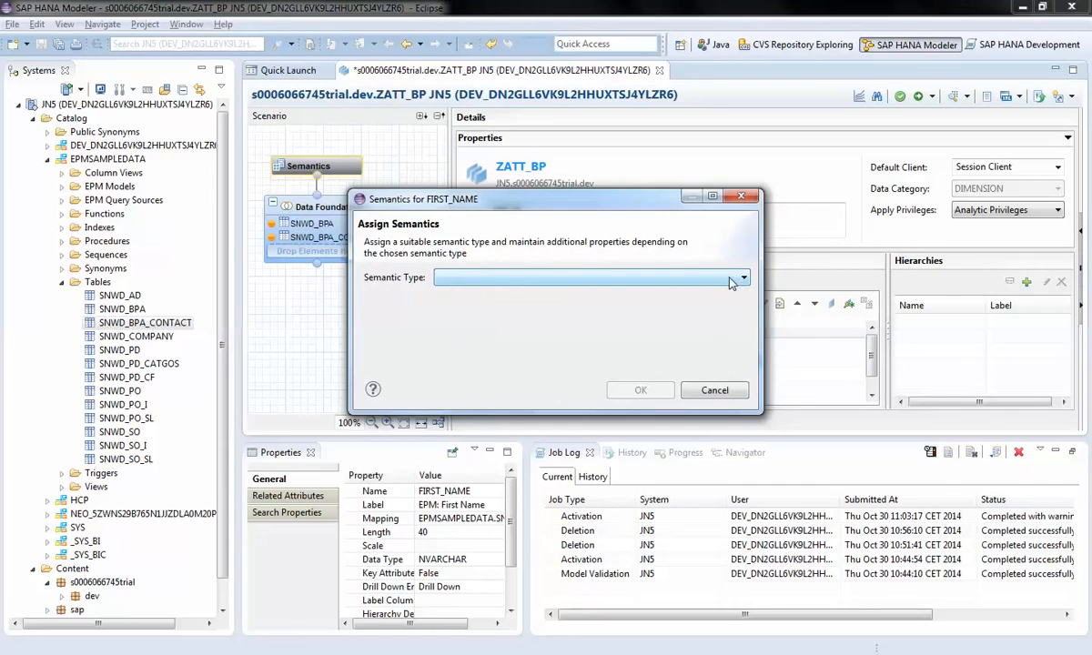
pyautogui.click(688, 279)
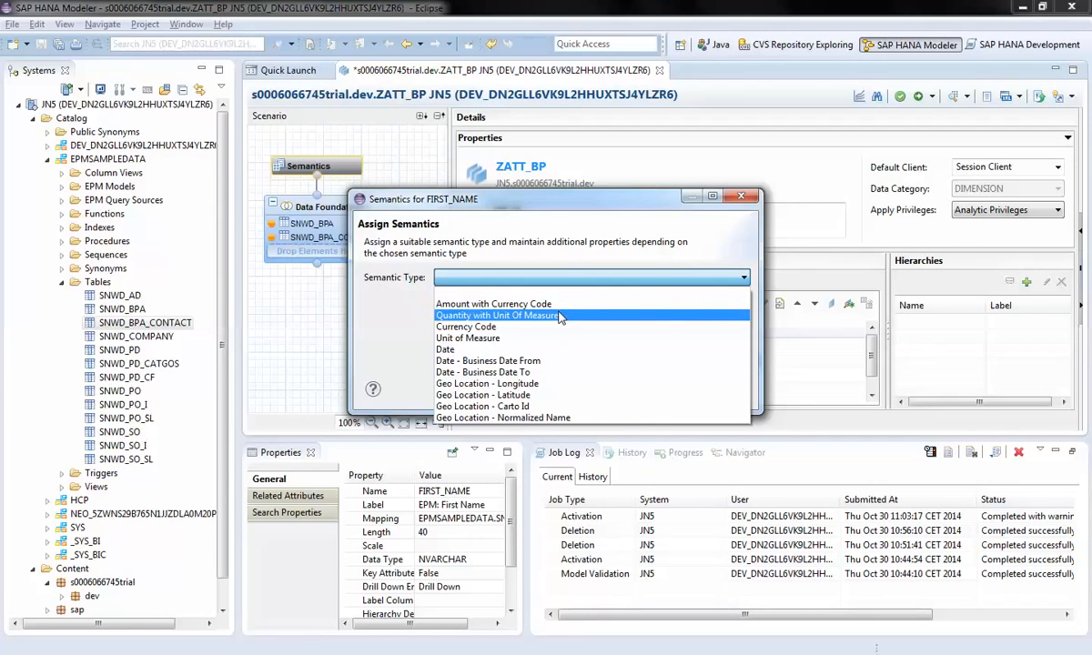
pyautogui.click(560, 306)
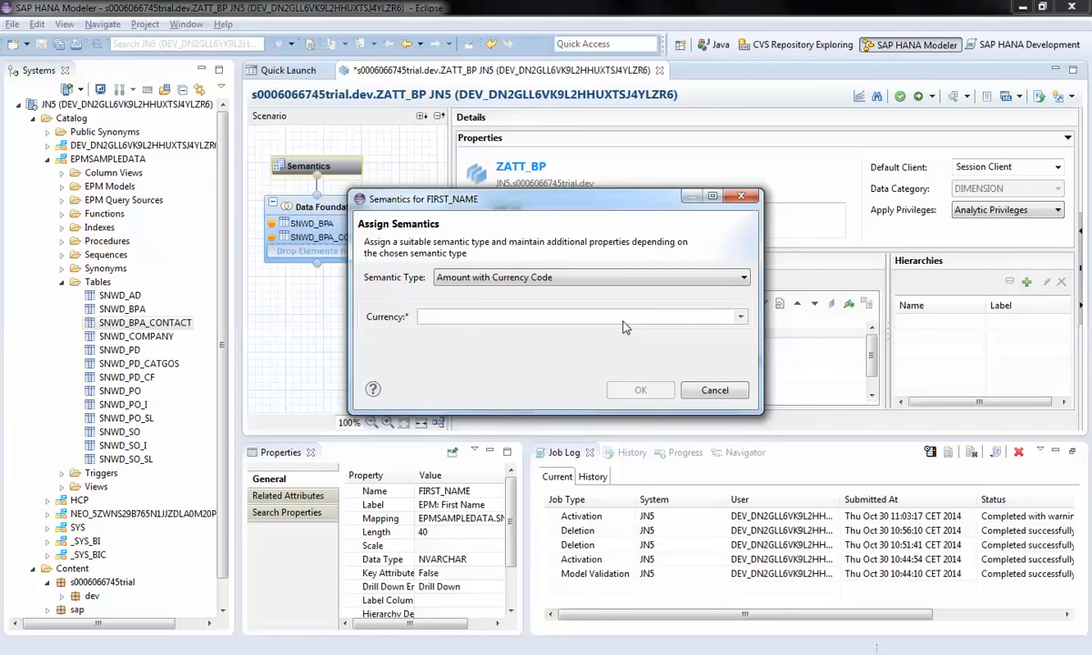
pyautogui.click(590, 310)
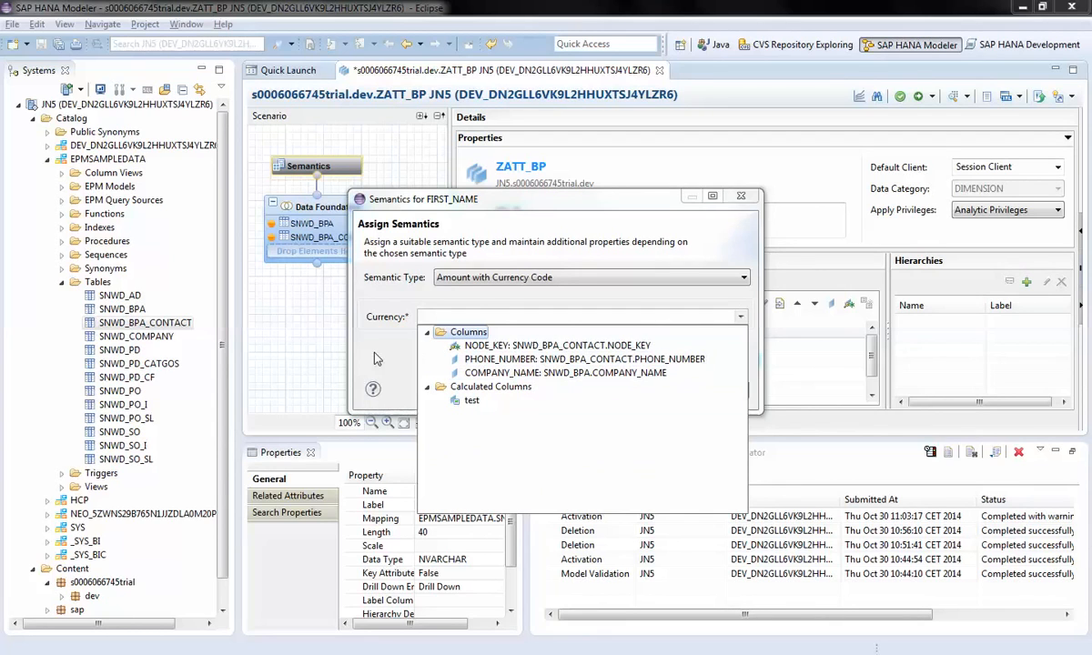
pyautogui.click(356, 321)
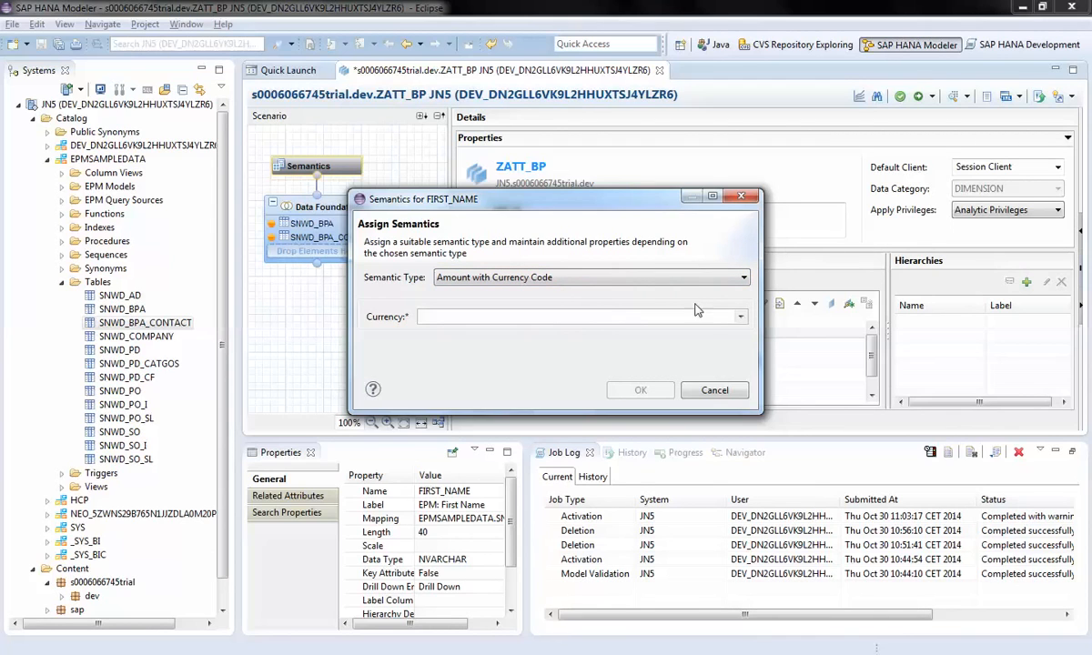
pyautogui.click(741, 317)
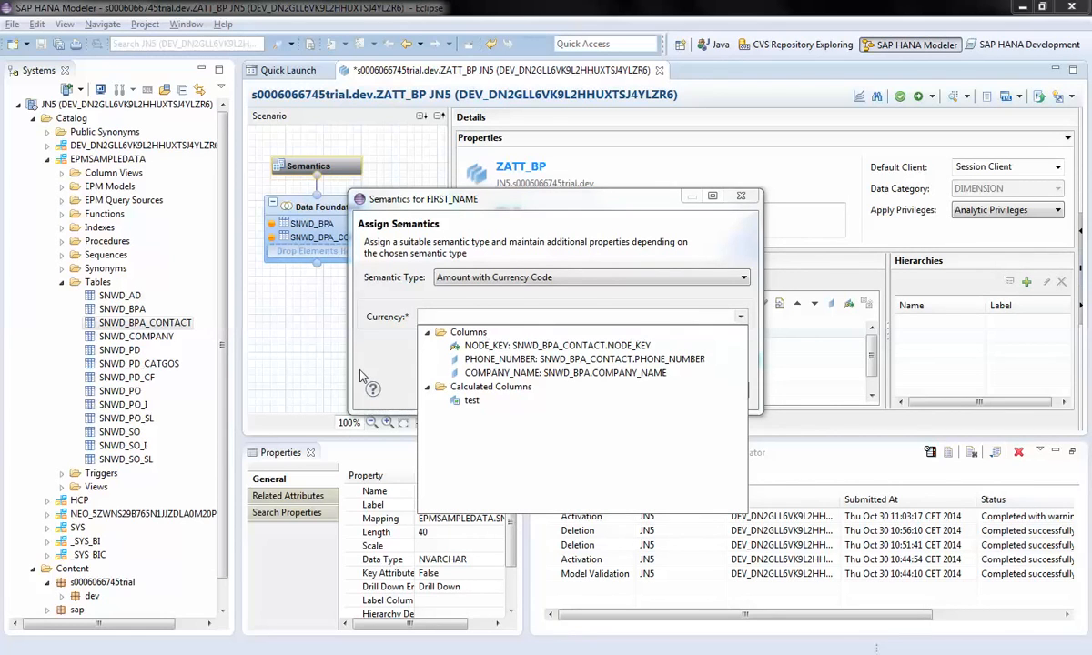
pyautogui.click(403, 359)
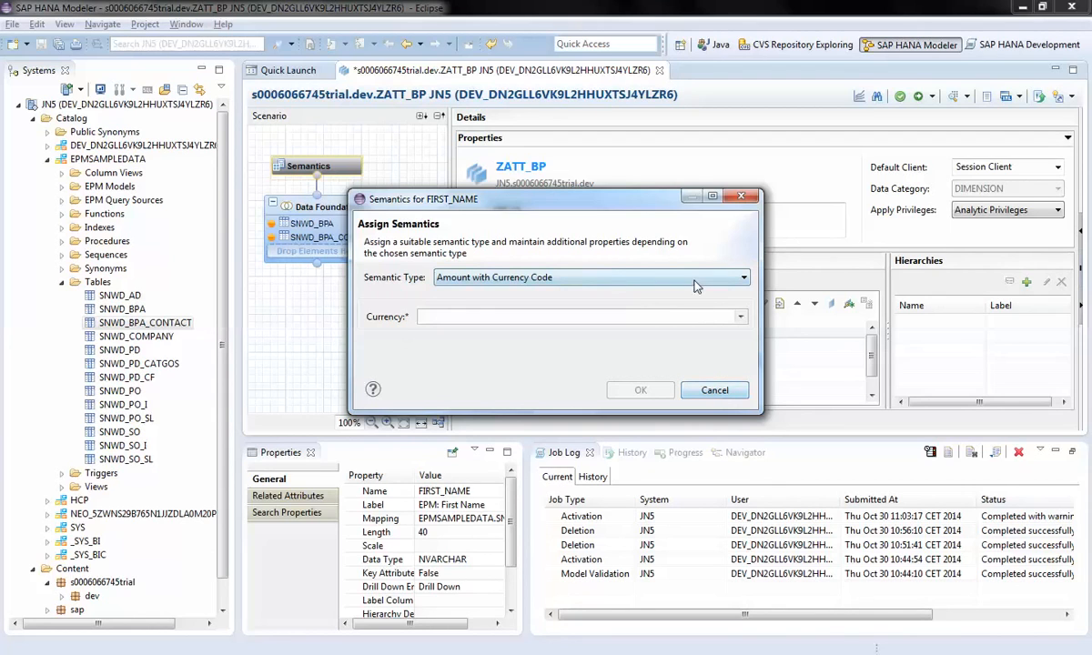
pyautogui.click(654, 273)
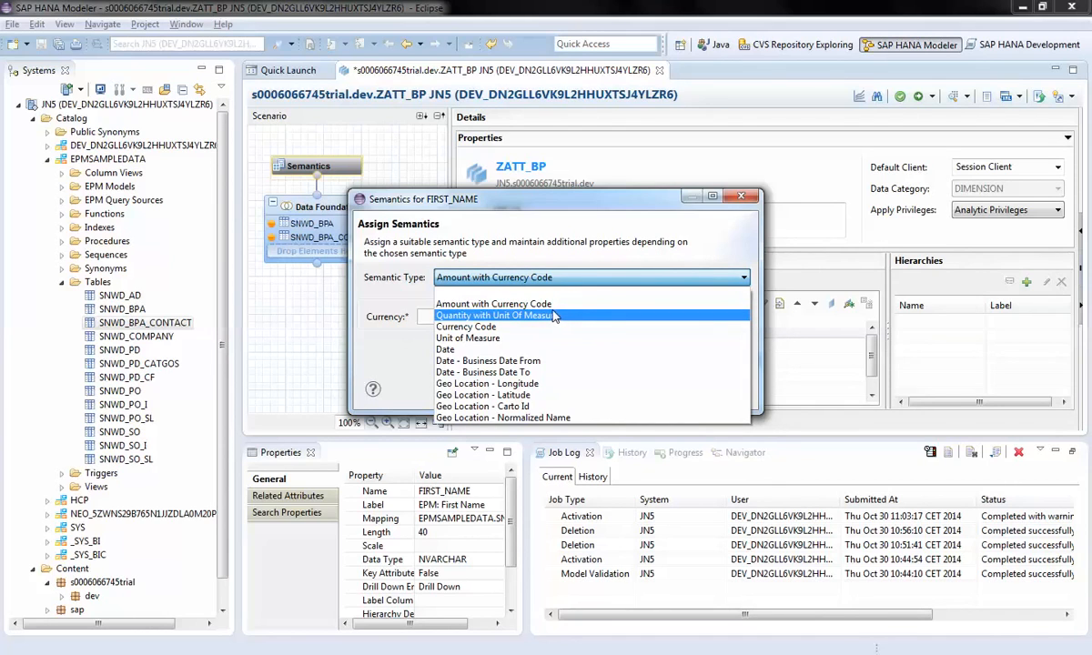
pyautogui.press('Up')
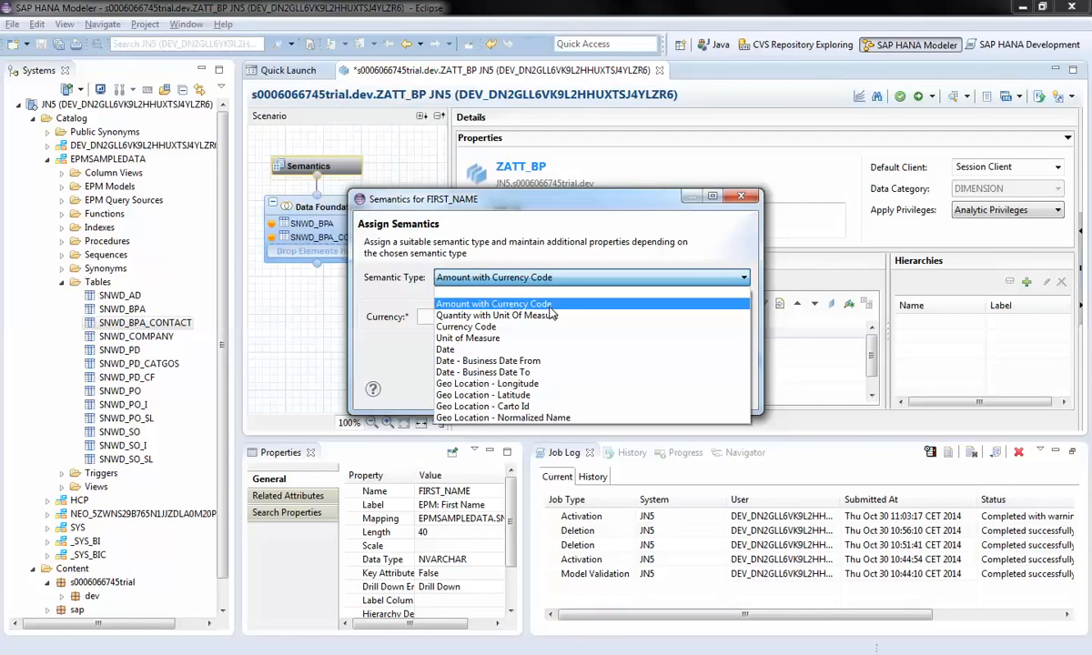
pyautogui.click(357, 343)
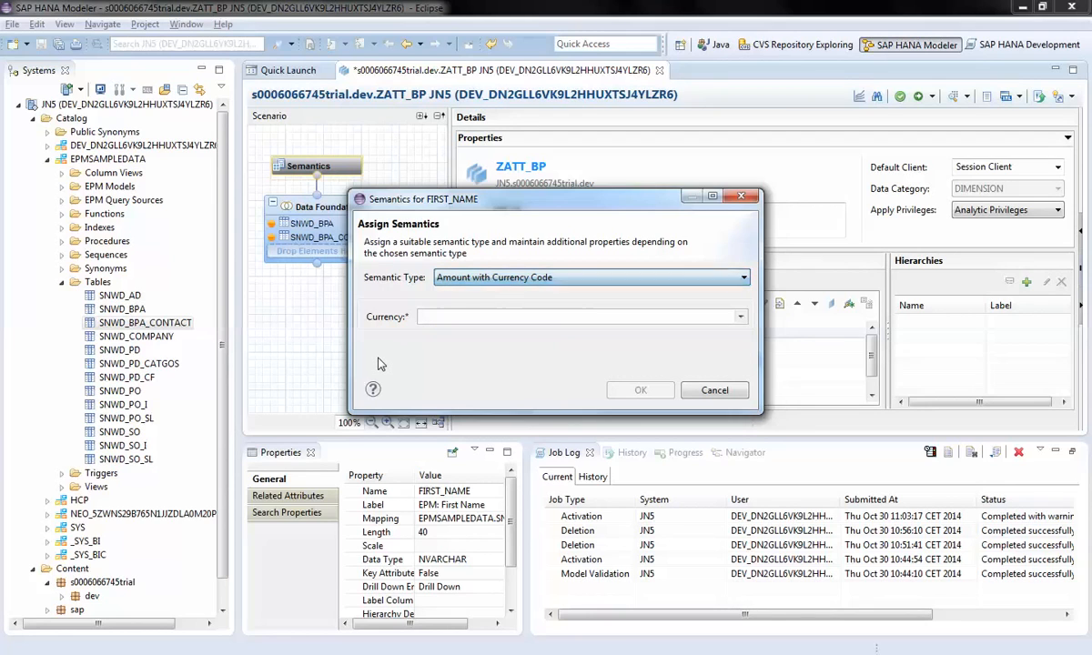
pyautogui.click(727, 391)
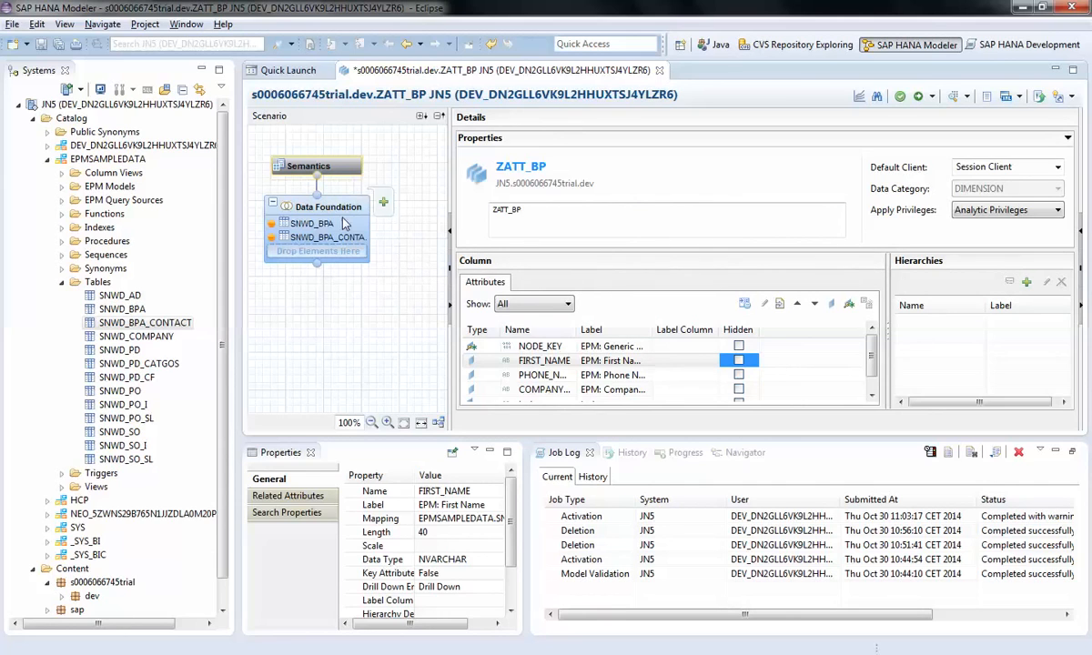
pyautogui.moveTo(307, 251)
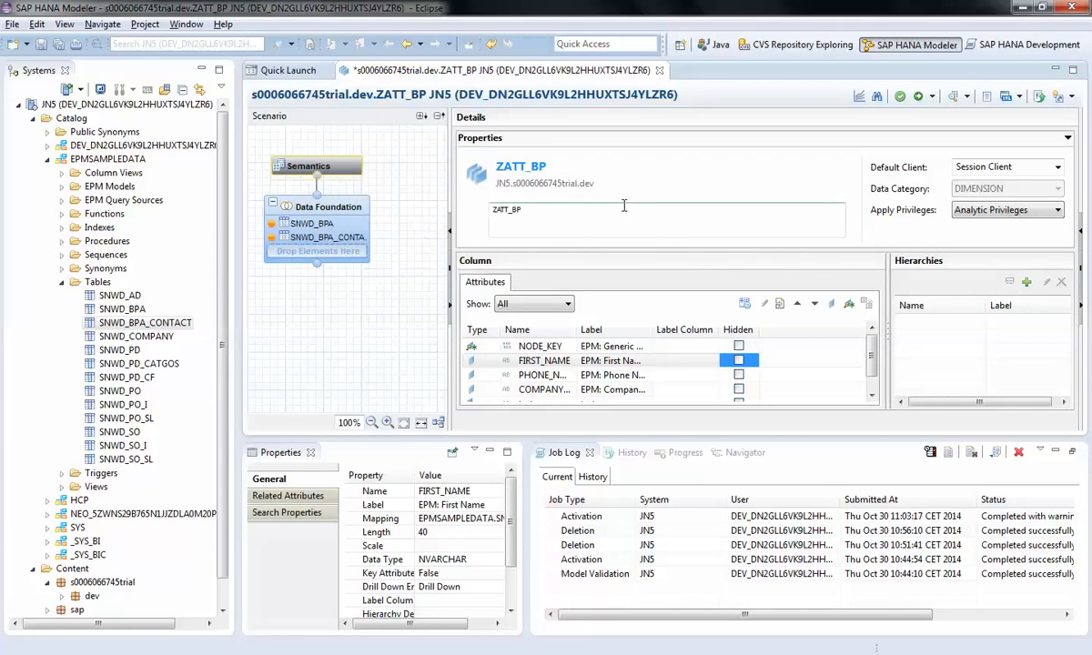
pyautogui.click(298, 207)
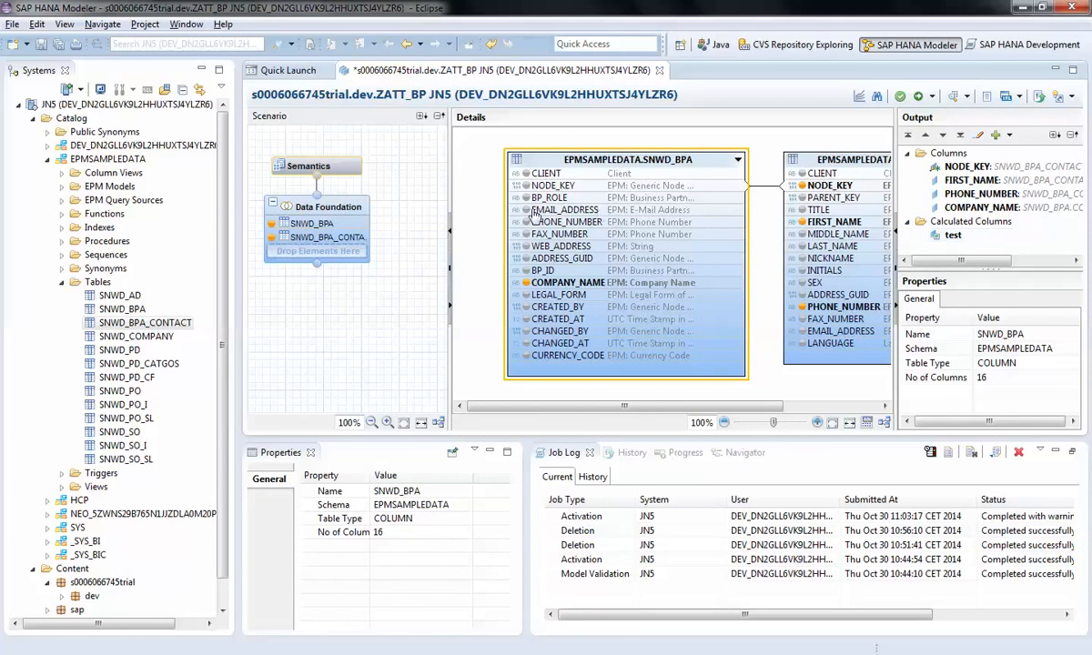
pyautogui.click(315, 171)
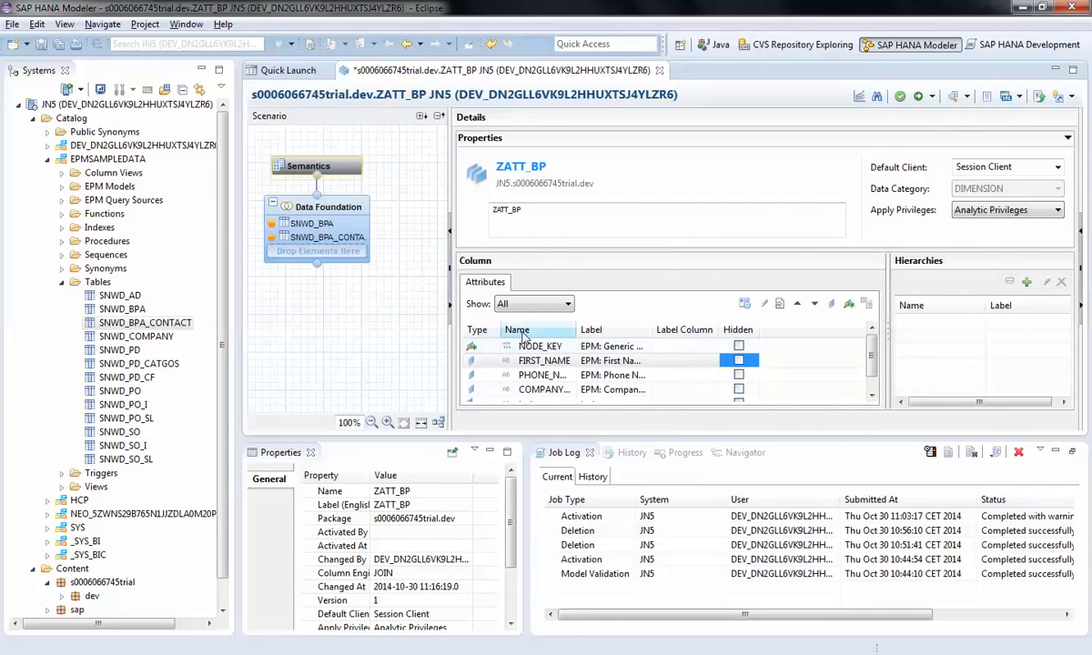
# Step: Return to the Data Foundation, save and validate the attribute view ZATT_BP, and activate it
pyautogui.click(317, 205)
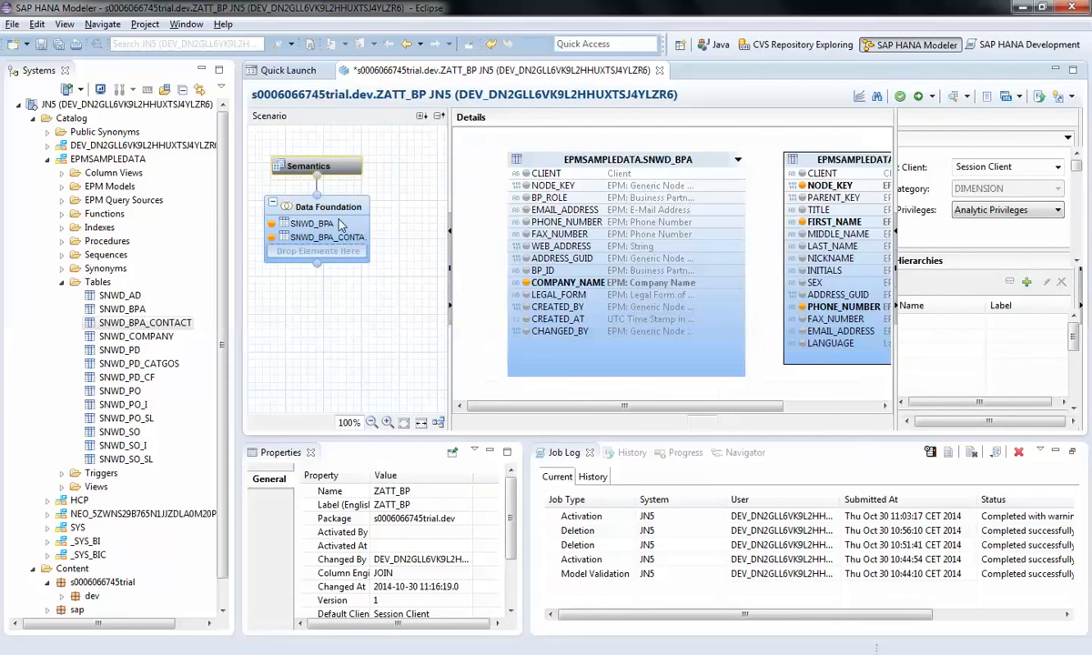
pyautogui.click(900, 98)
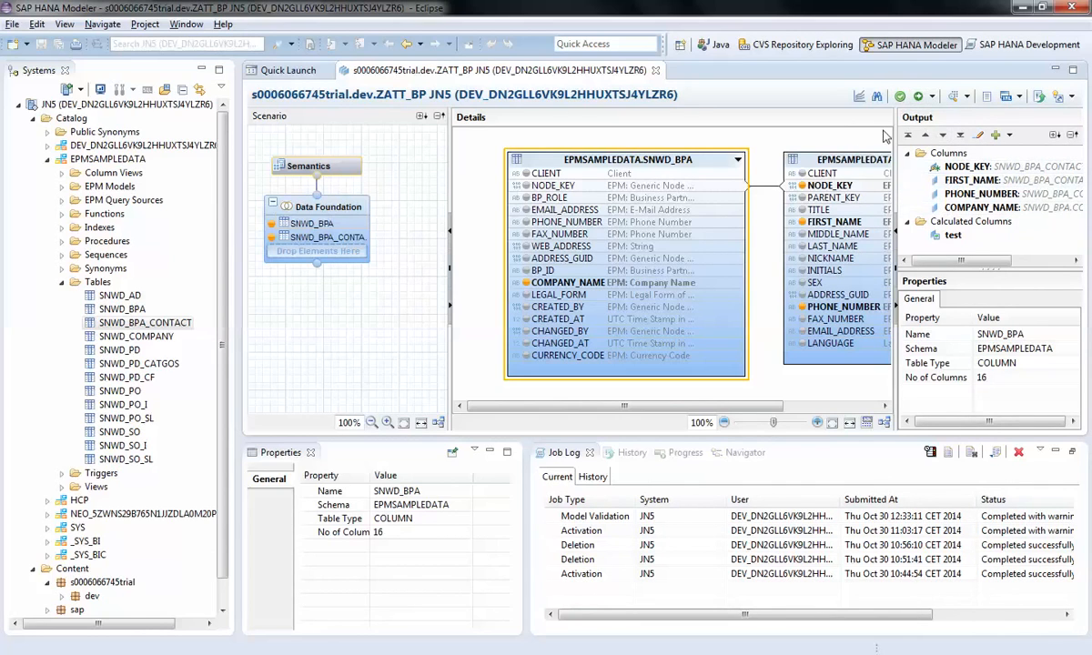
pyautogui.click(920, 96)
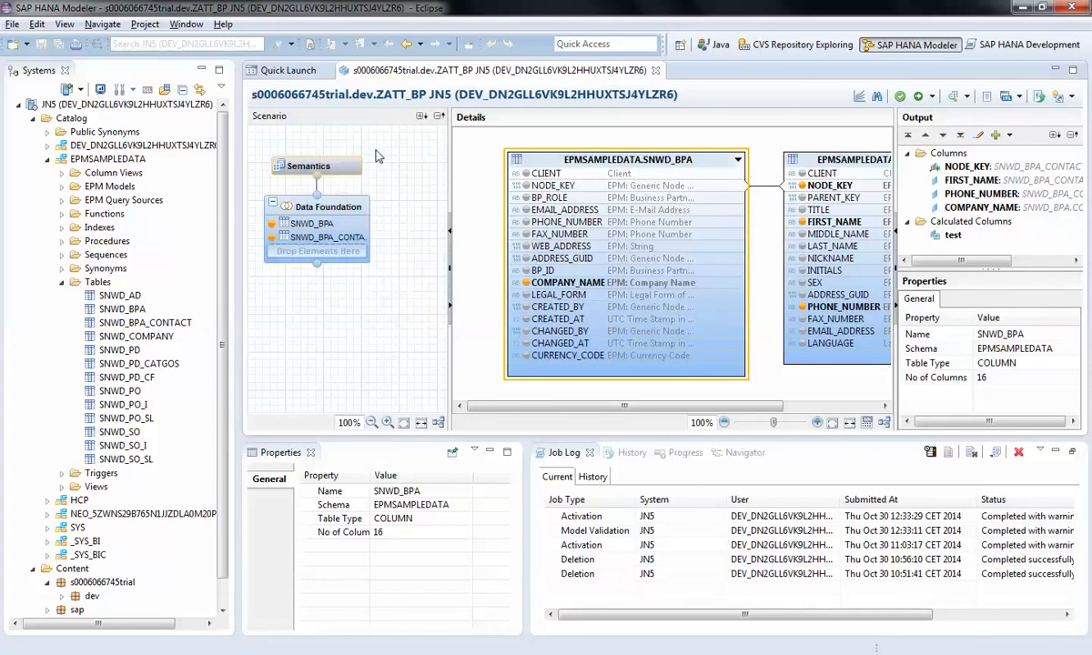
# Step: Expand the dev package's Attribute Views in the Content folder and select ZATT_BP
pyautogui.moveTo(222, 444); pyautogui.dragTo(229, 513)
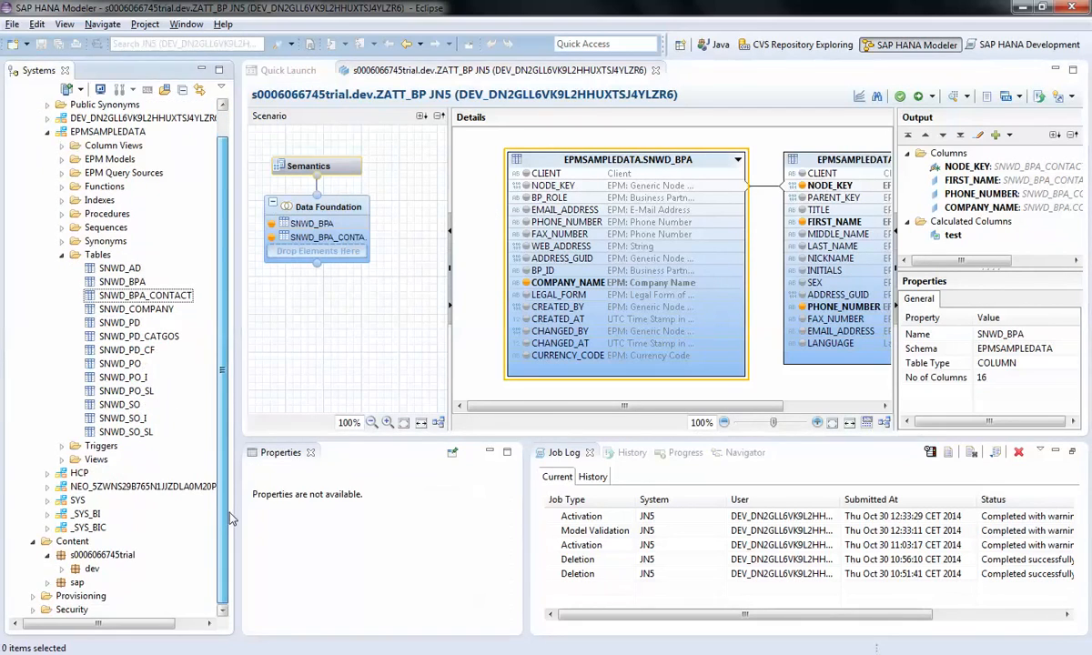
pyautogui.click(62, 568)
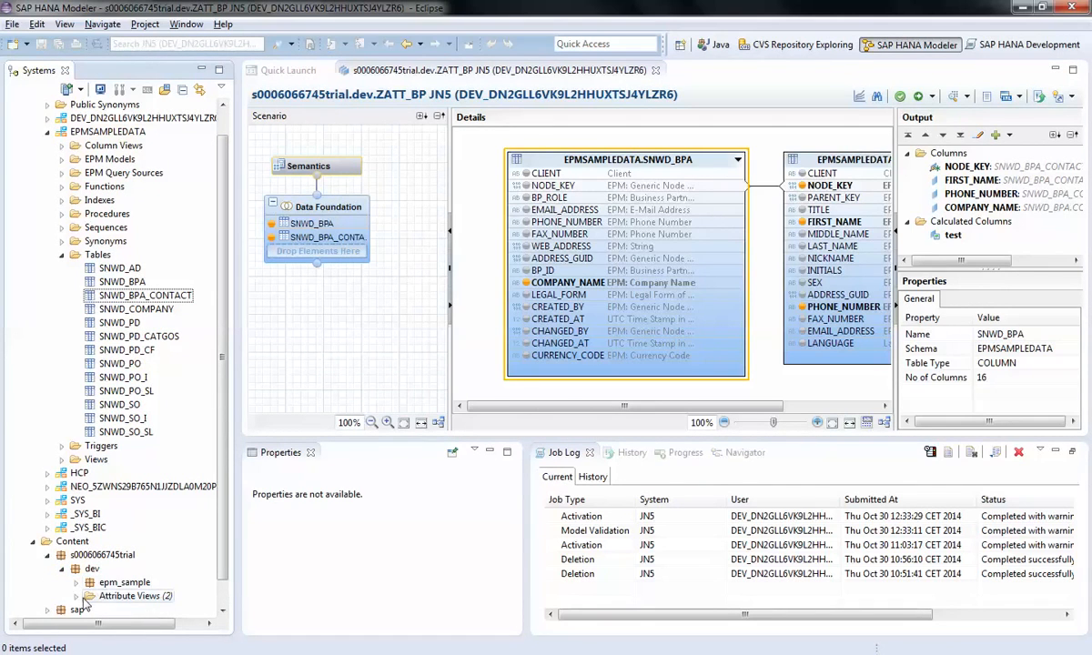
pyautogui.click(77, 597)
pyautogui.scroll(-1, 223, 583)
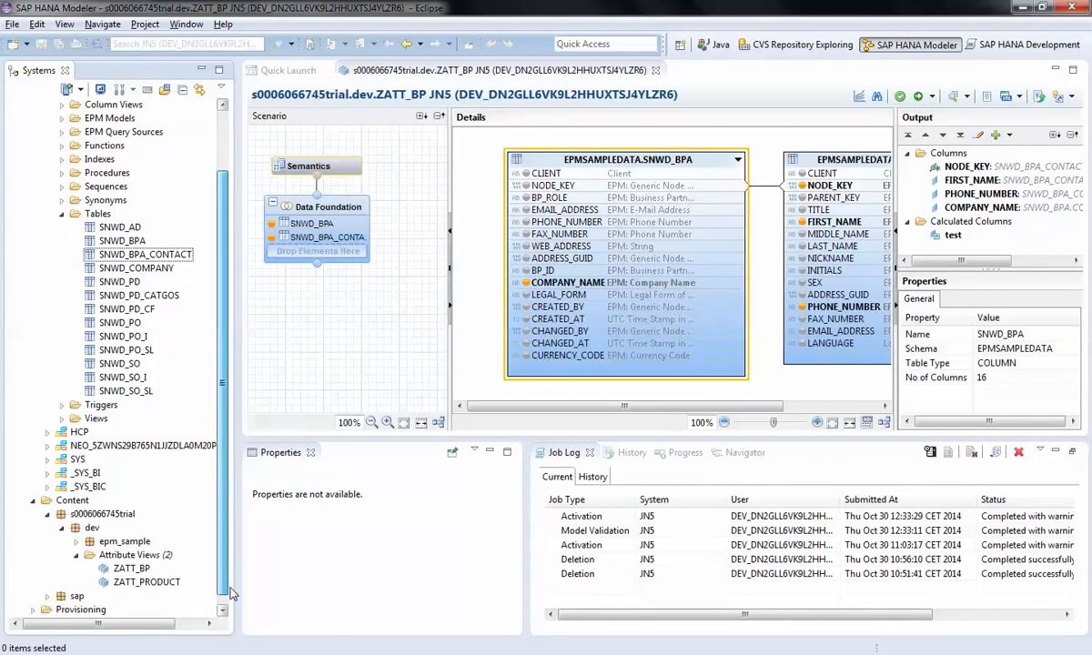
pyautogui.scroll(-1, 230, 594)
pyautogui.click(130, 556)
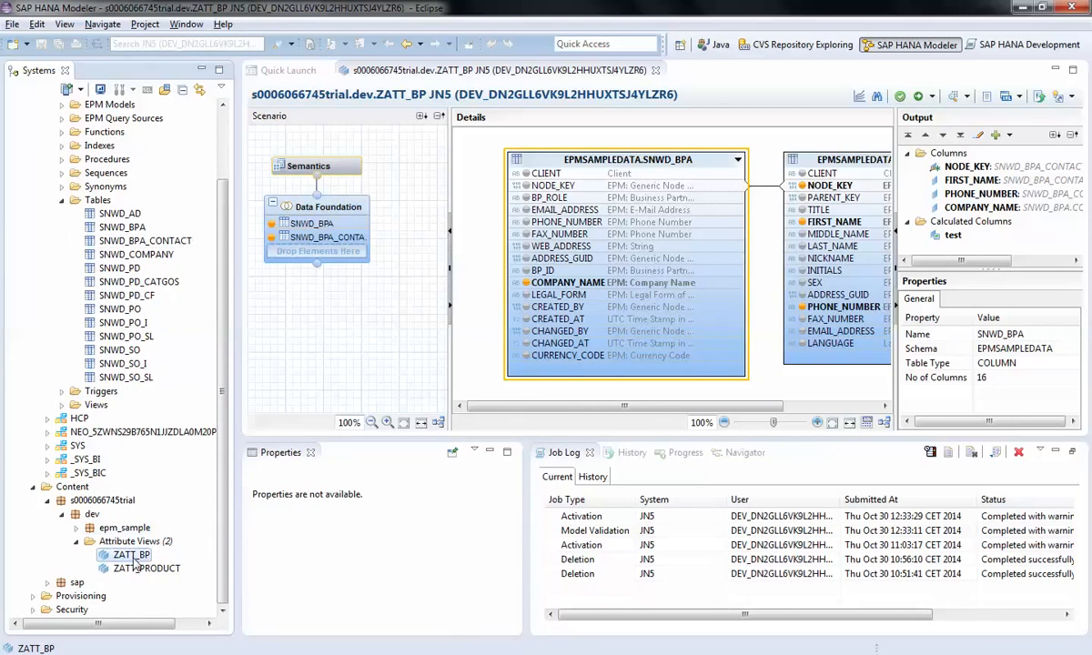